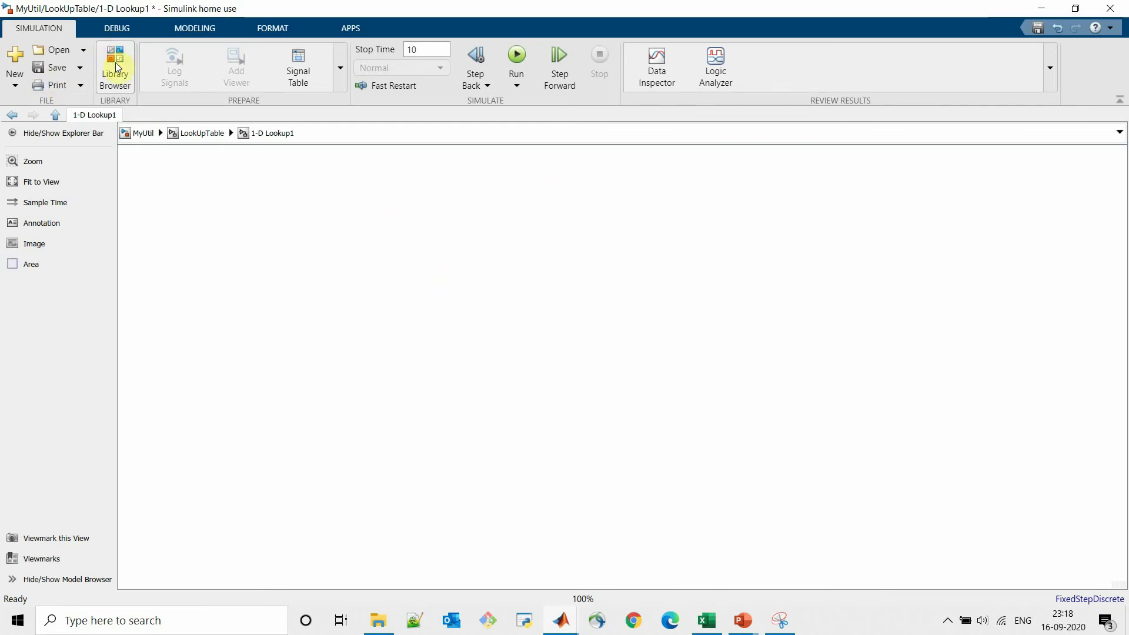
Insert a 1-D Lookup Table block from a canvas search for 'lookup' and position it.
double_click(426, 291)
text(lookup)
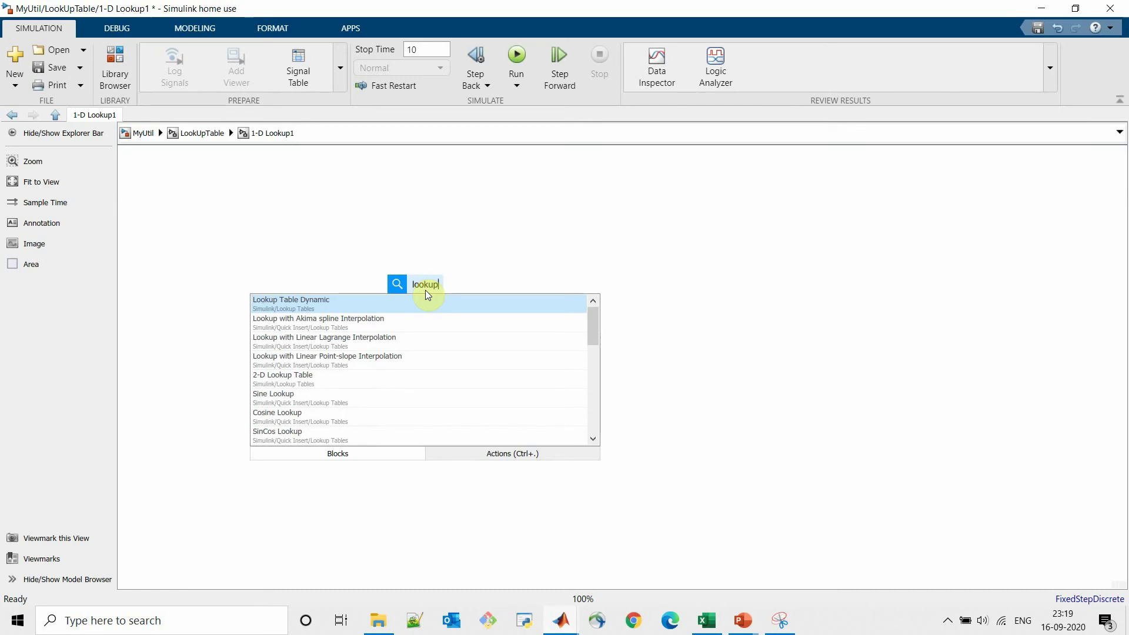
scroll(294, 376, down, 2)
click(306, 380)
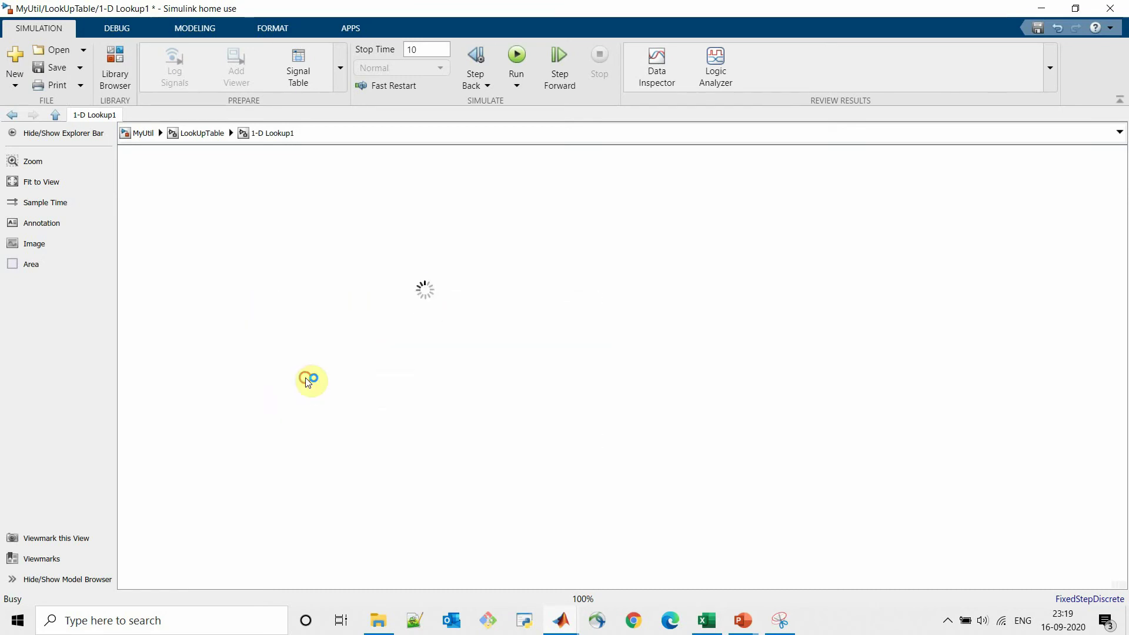
drag(427, 288, 512, 336)
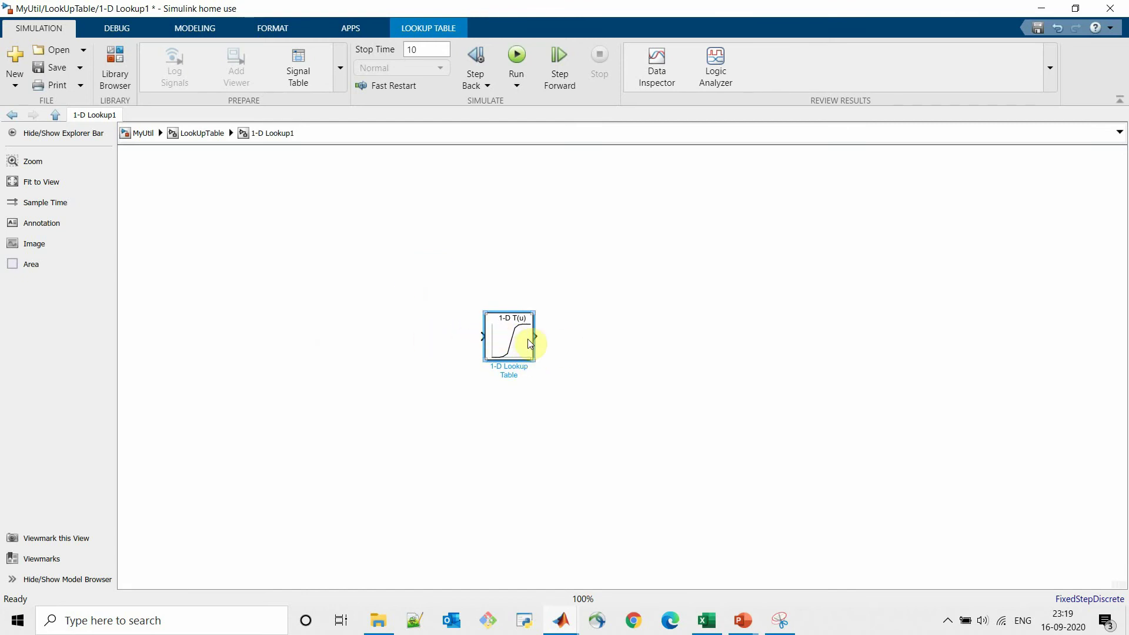
Add a Constant block left of the lookup table and a Display block to its right.
double_click(382, 350)
text(donsta)
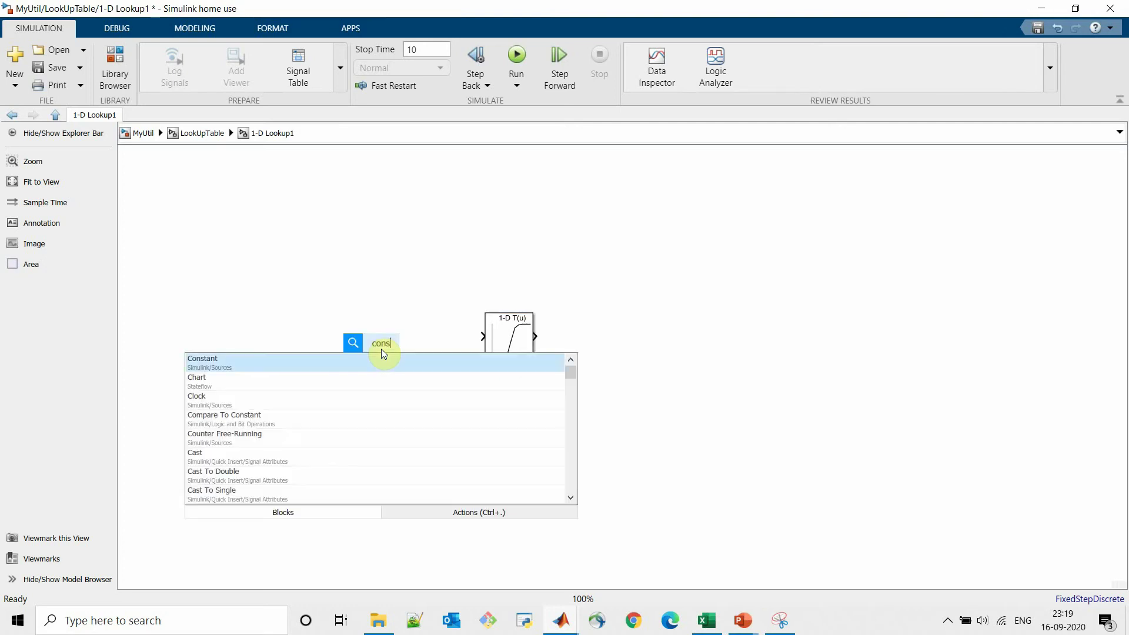
click(352, 366)
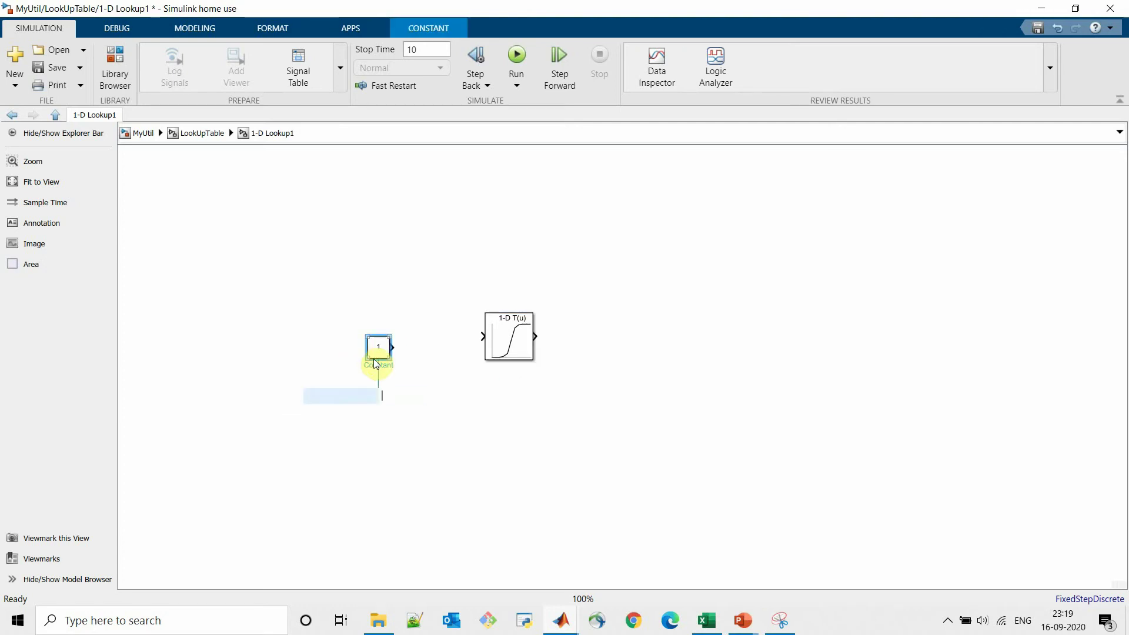
drag(381, 357, 429, 346)
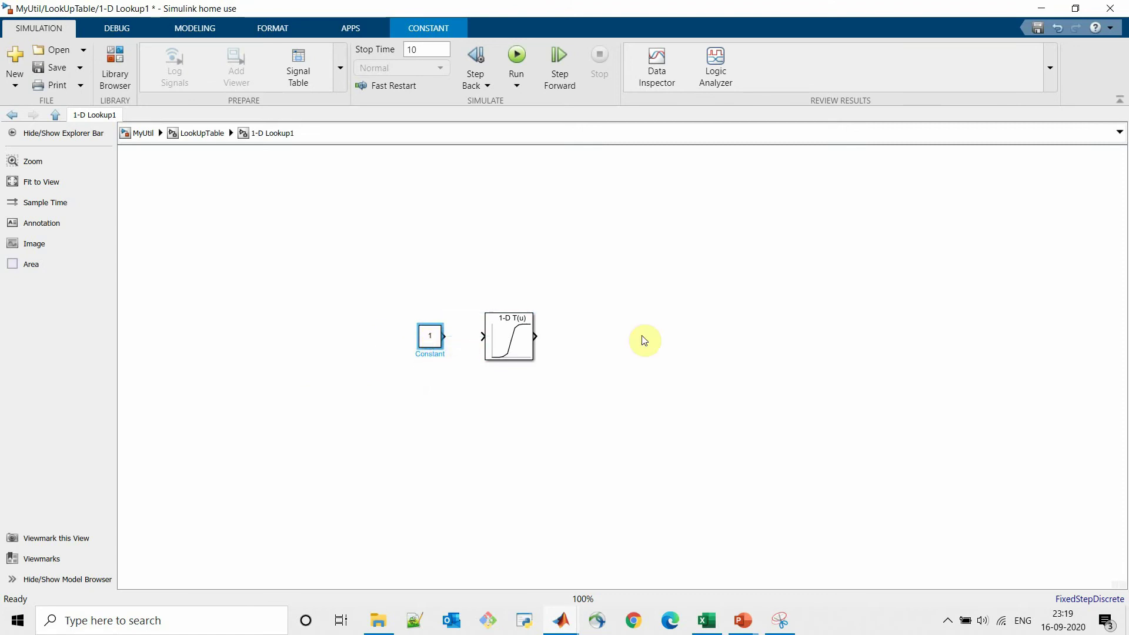
click(618, 337)
text(disp)
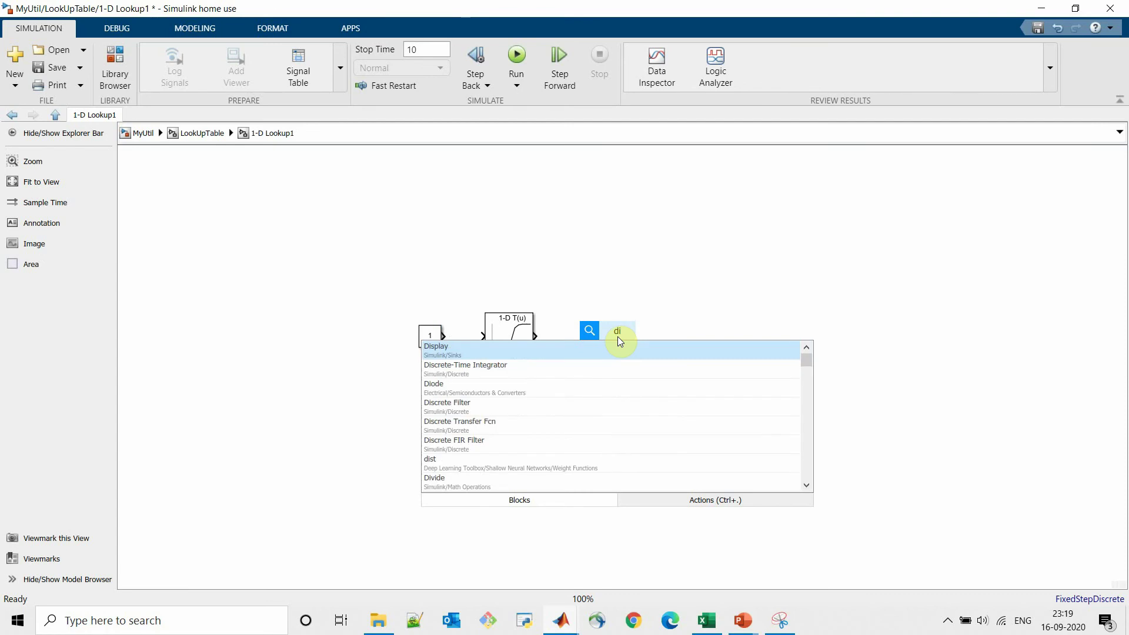
text(la)
click(589, 354)
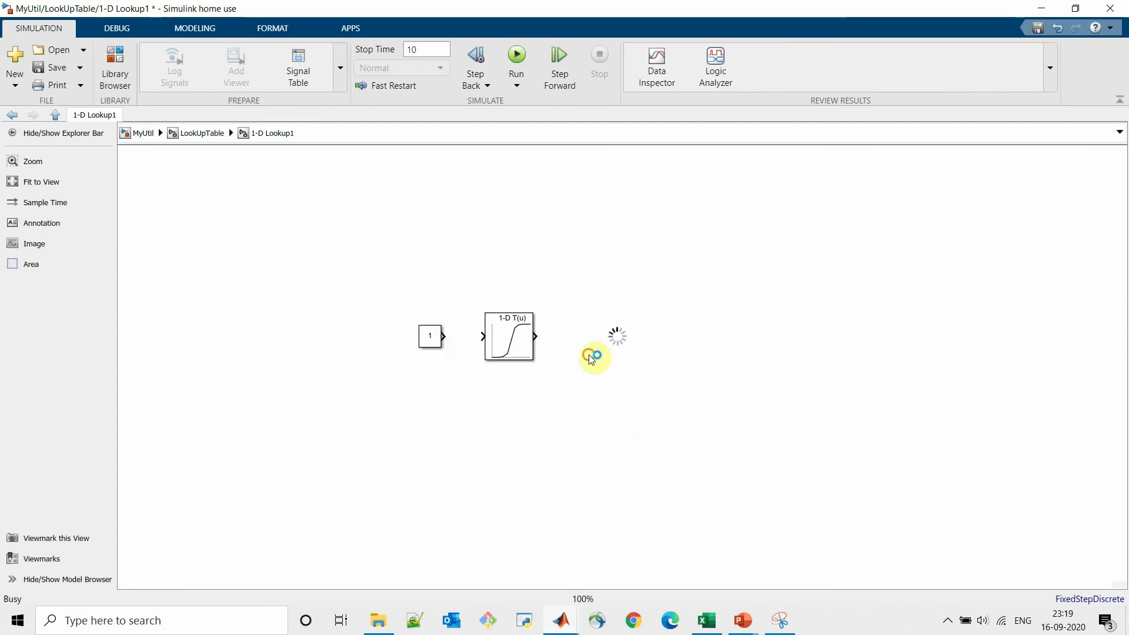
drag(616, 336, 664, 337)
Wire Constant to the lookup input and the lookup output to the Display.
click(600, 339)
drag(436, 337, 396, 337)
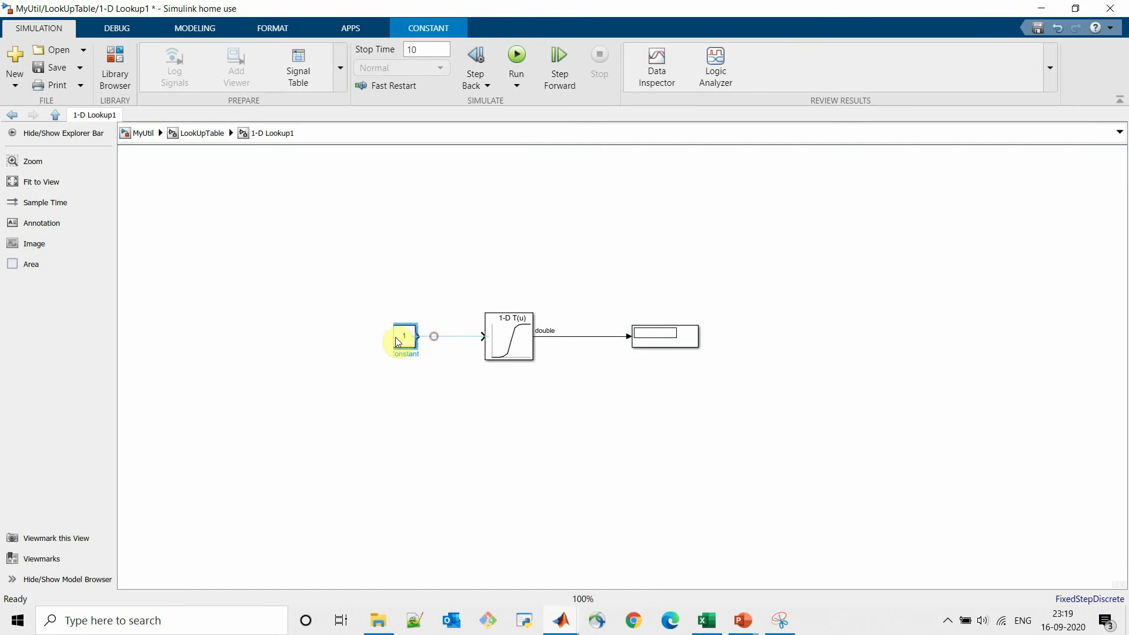
click(444, 338)
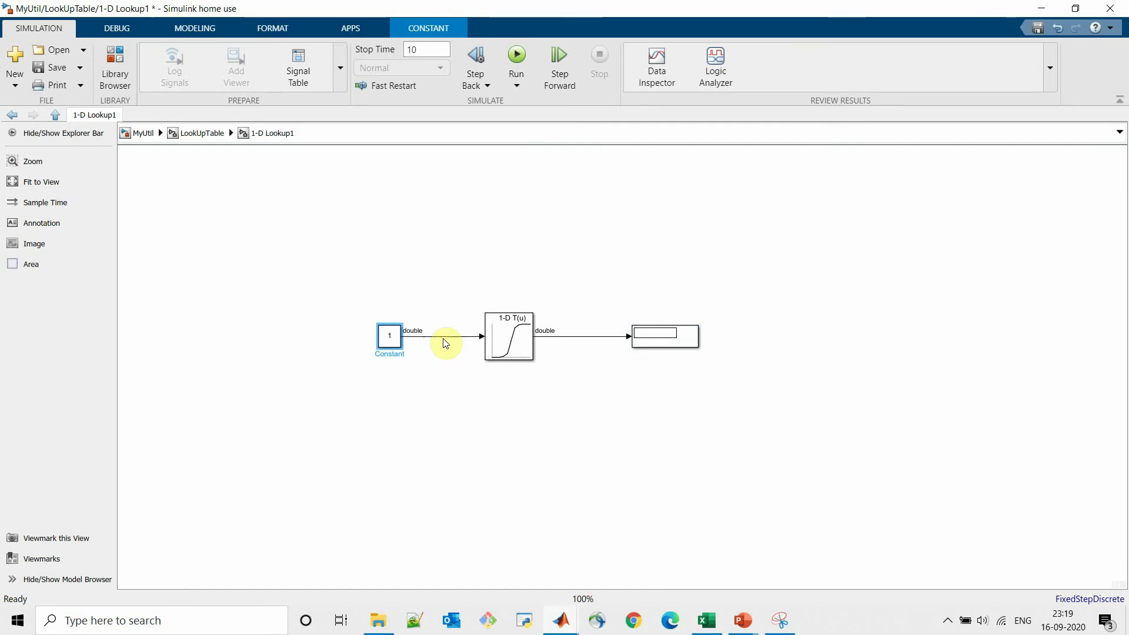
click(512, 342)
double_click(513, 340)
drag(732, 151, 465, 152)
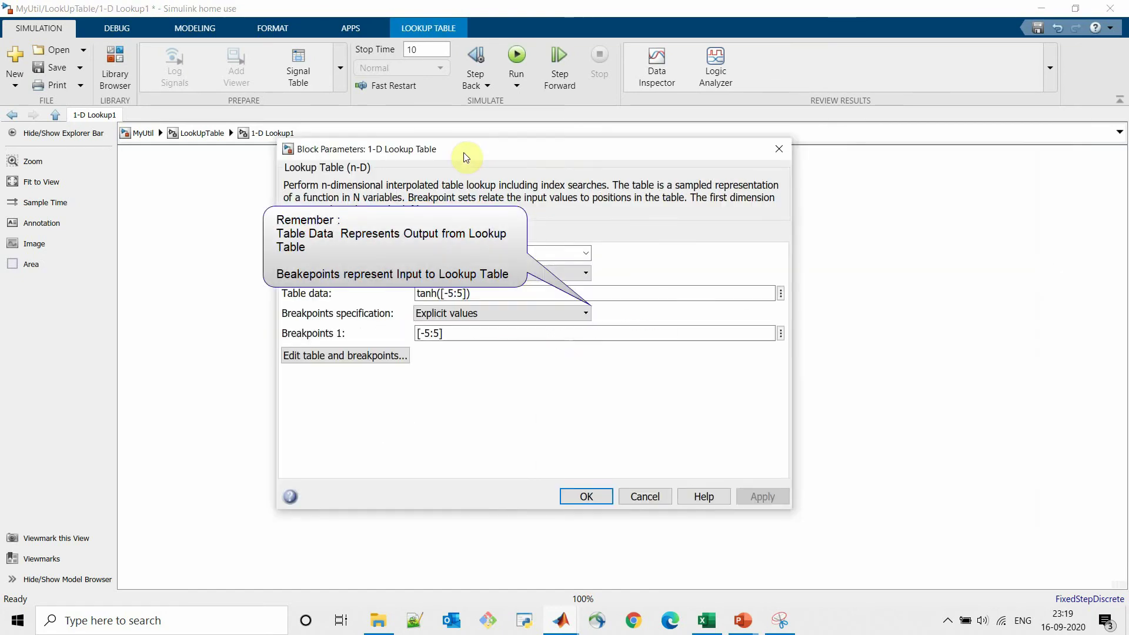
triple_click(509, 294)
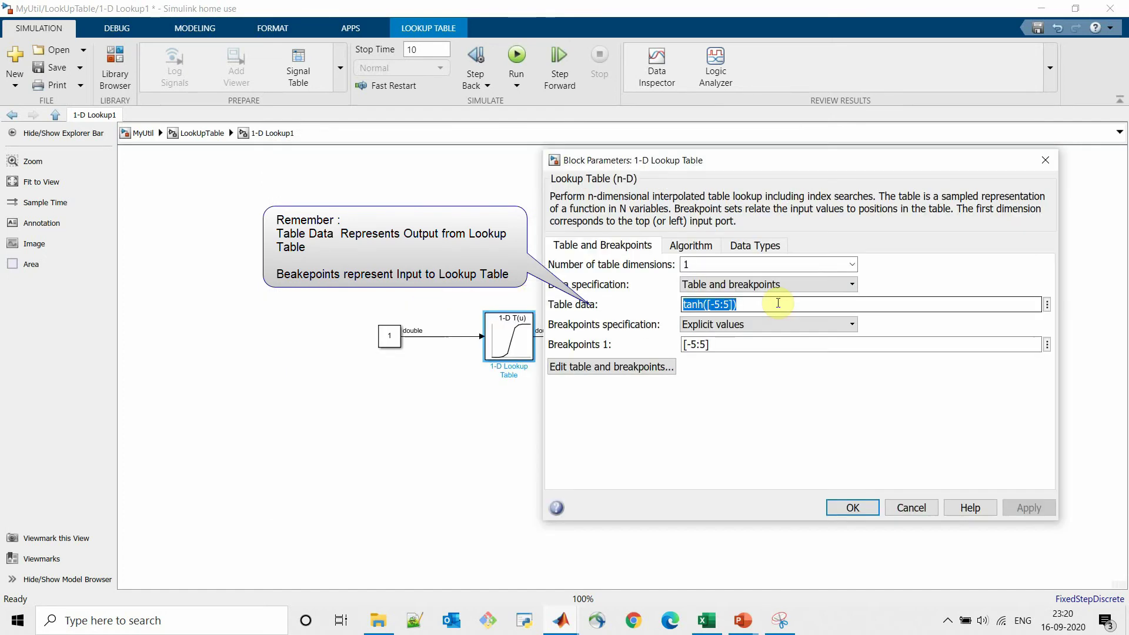
key(ctrl+v)
triple_click(748, 345)
text([1 2 4 6 7 11 13])
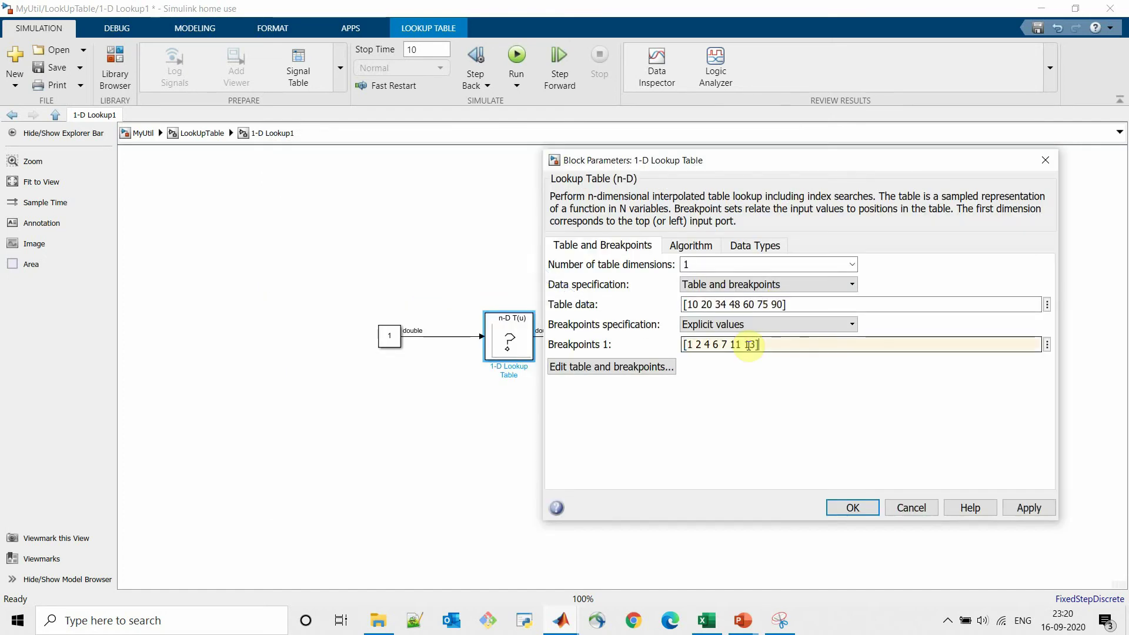
click(1028, 509)
click(855, 507)
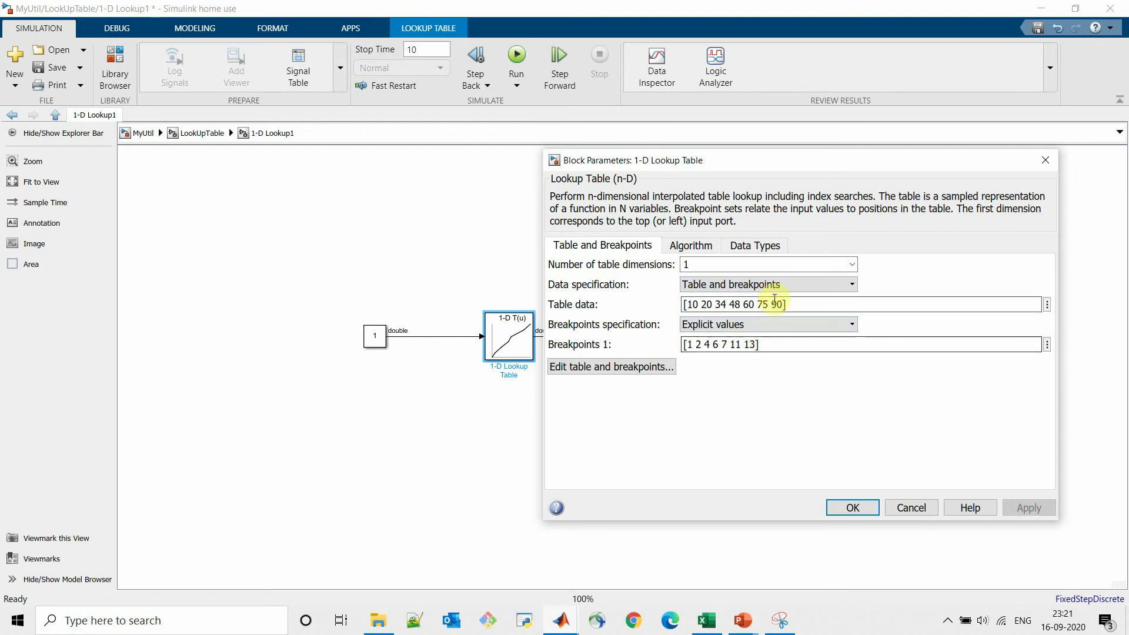
Start the simulation and set the Constant to 2, then 4.
click(861, 508)
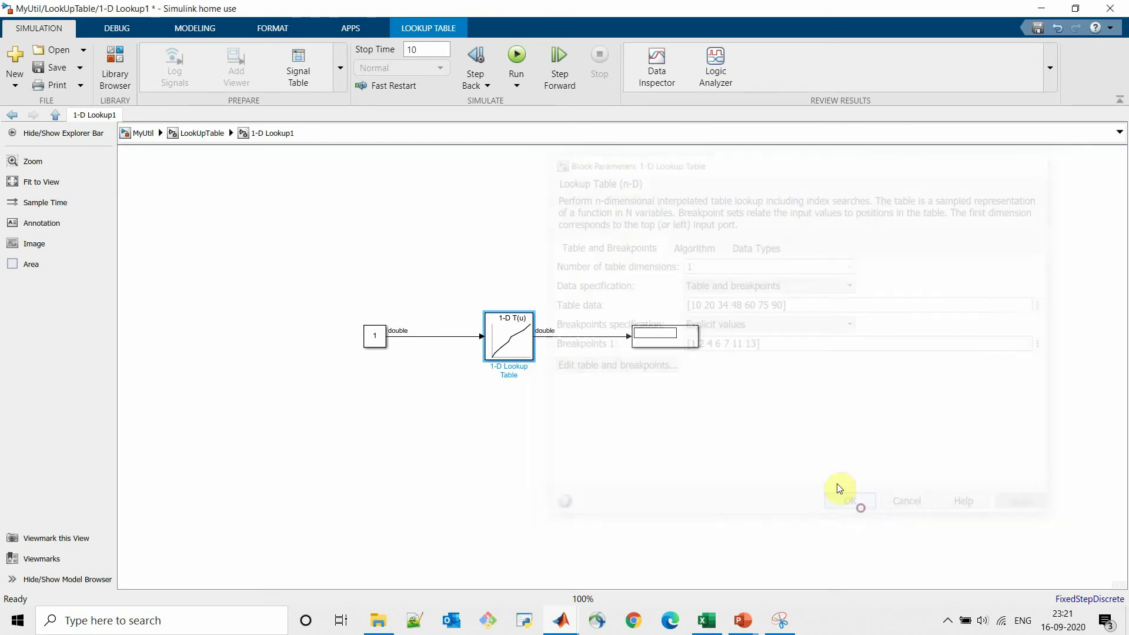
click(517, 64)
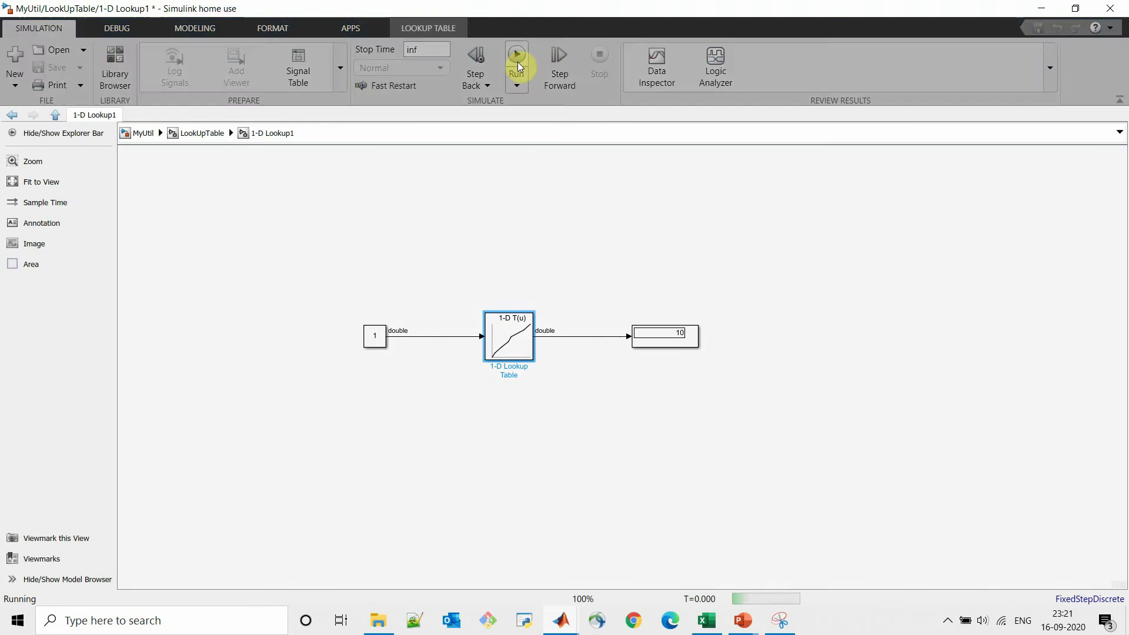
double_click(366, 333)
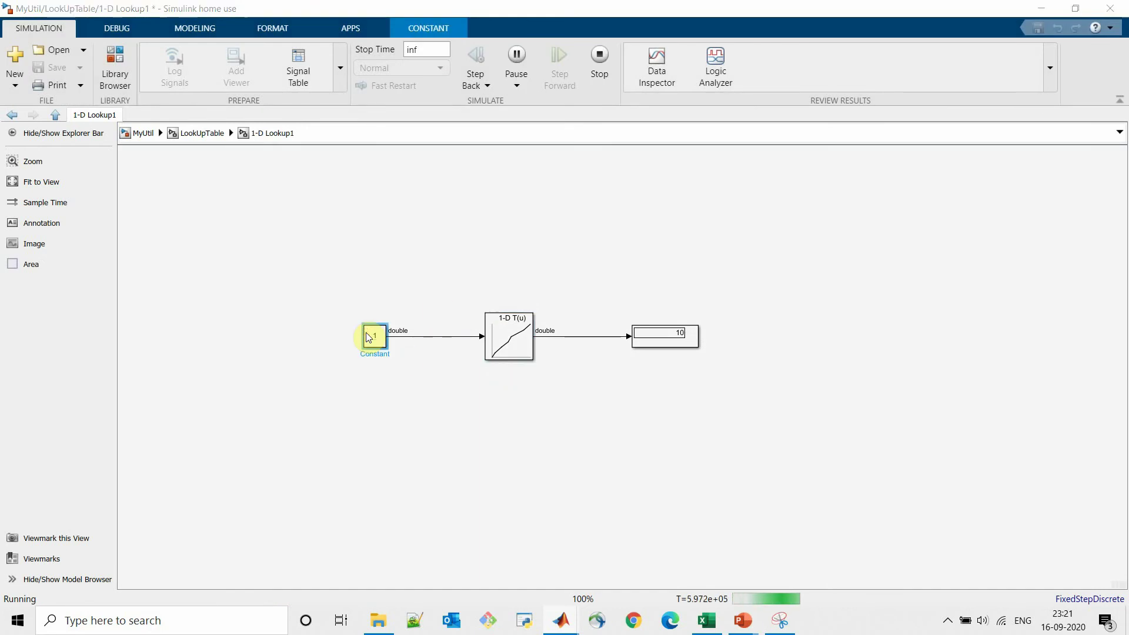
text(2)
key(Return)
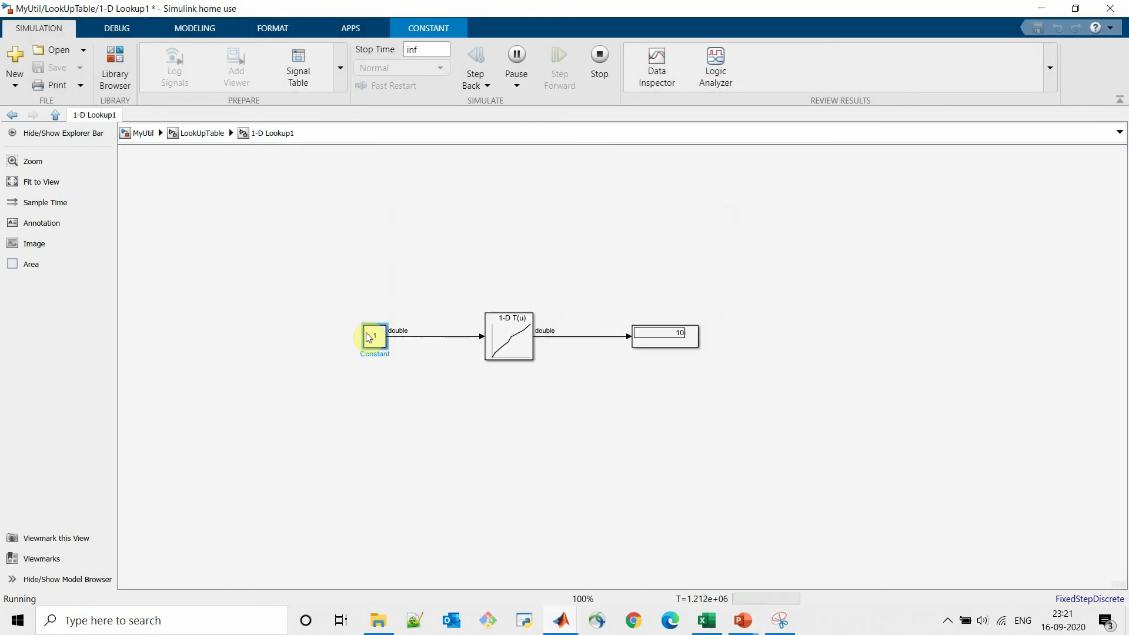
double_click(366, 333)
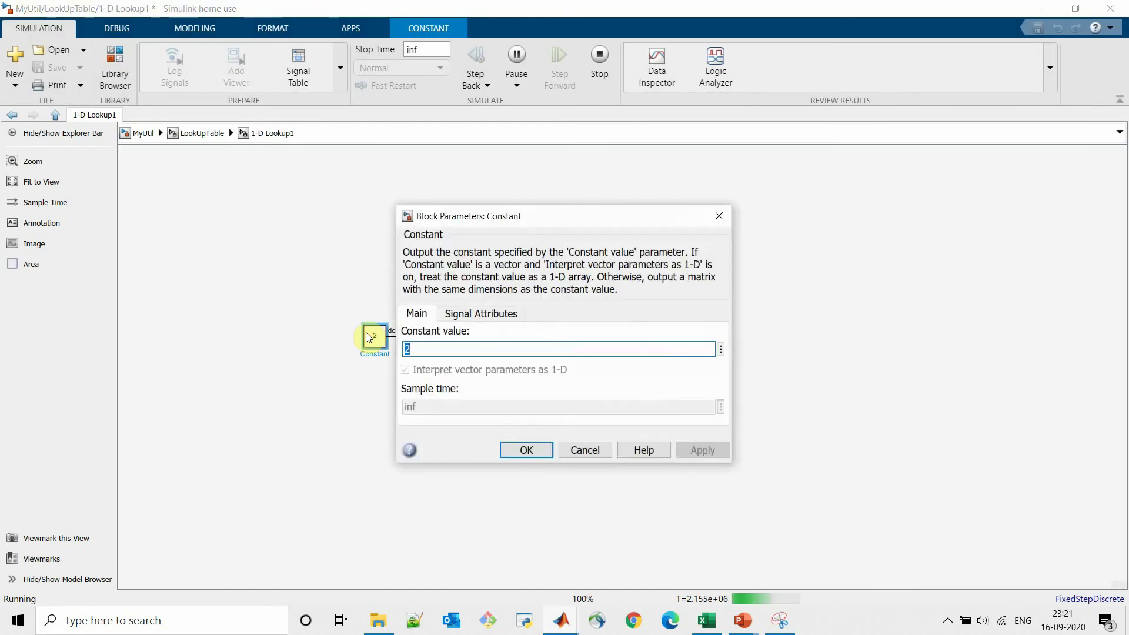
text(4)
key(Return)
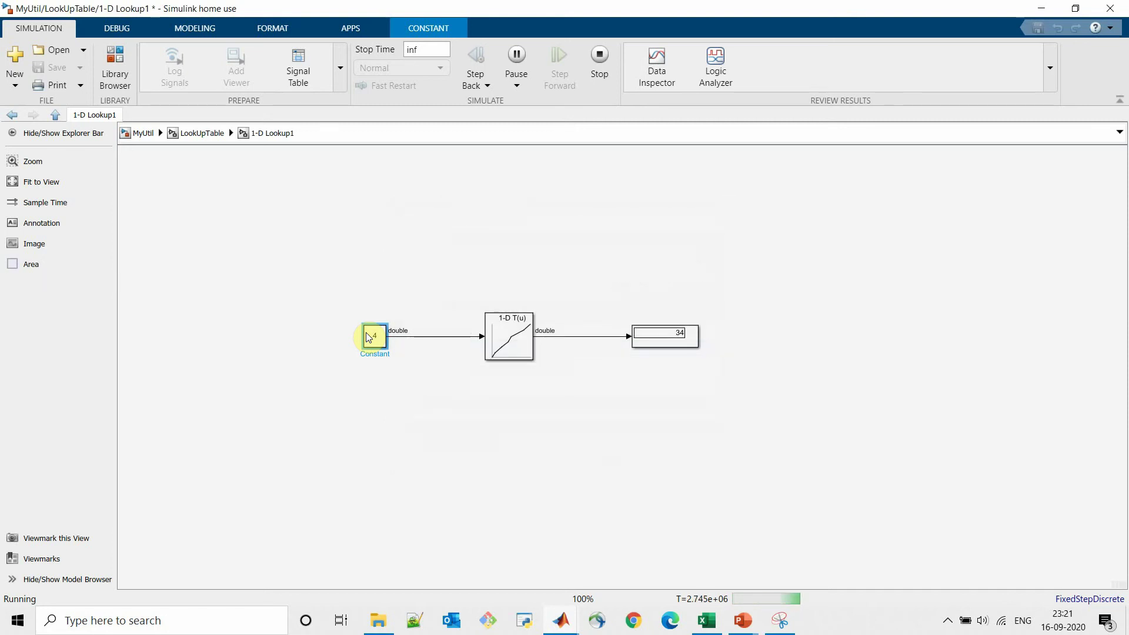
Change the Constant to 9, then 13 so the Display reads 90, then stop.
double_click(366, 332)
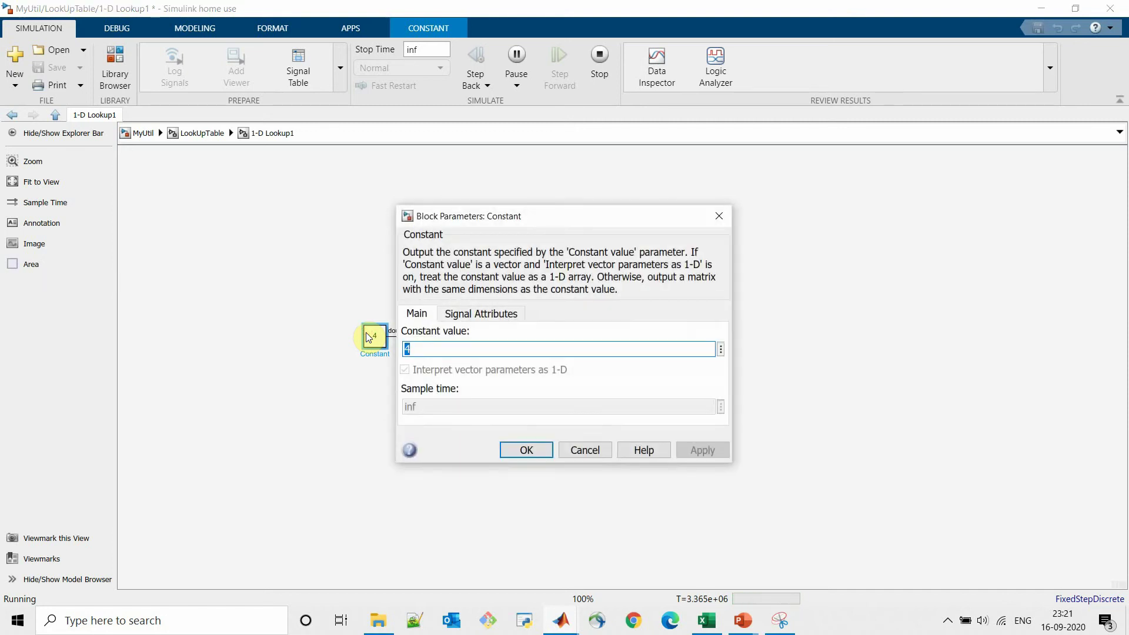
text(4)
key(Return)
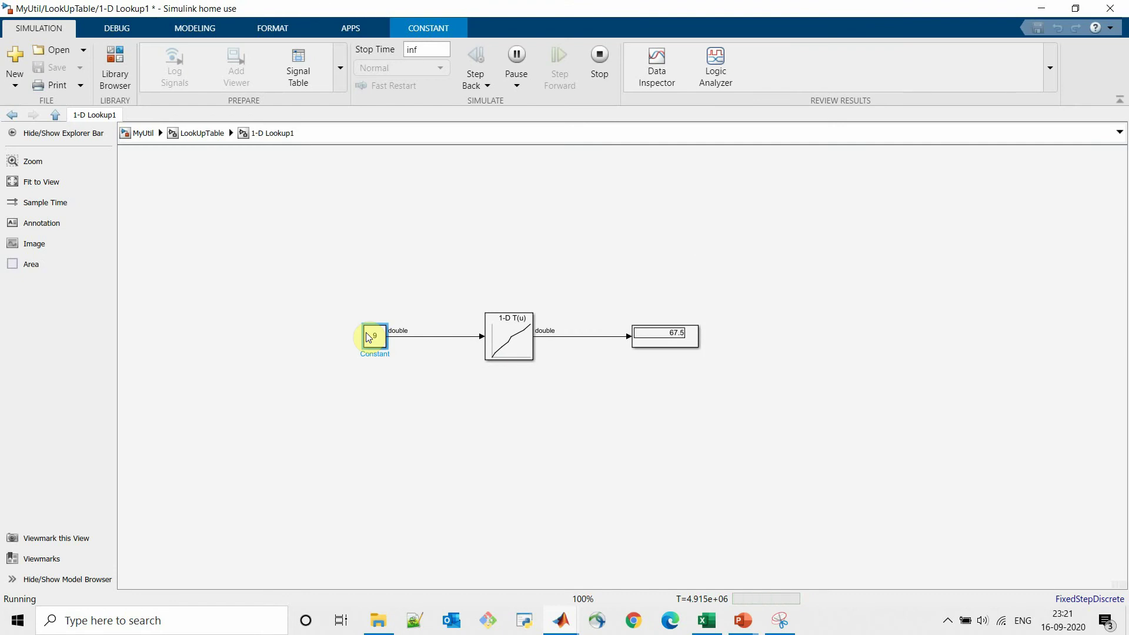
double_click(366, 333)
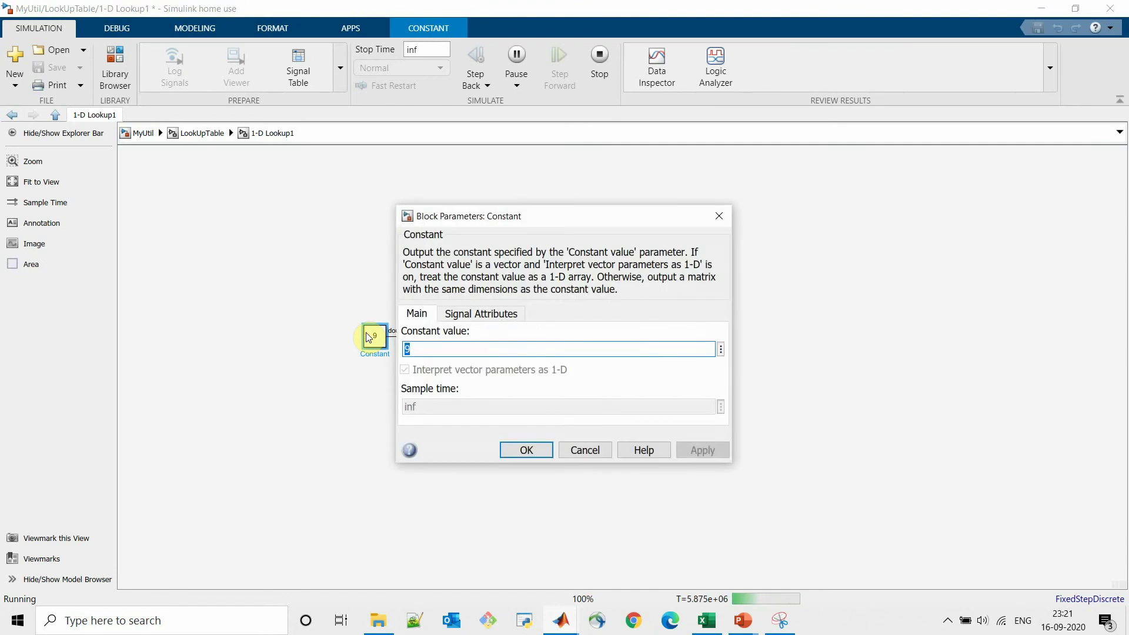
text(13)
key(Return)
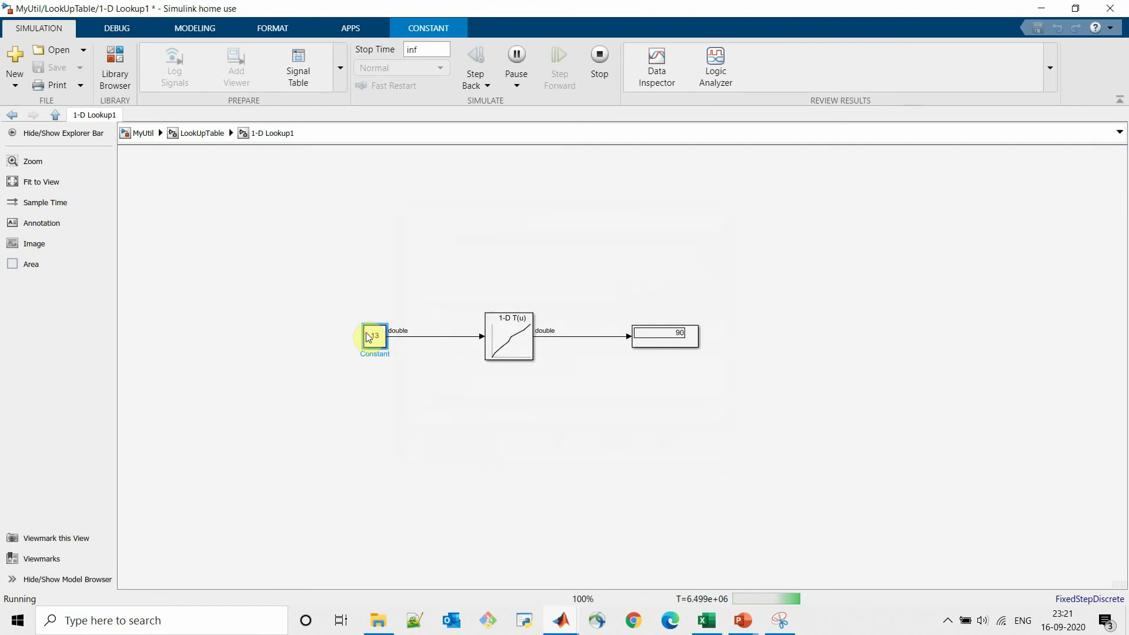
click(600, 47)
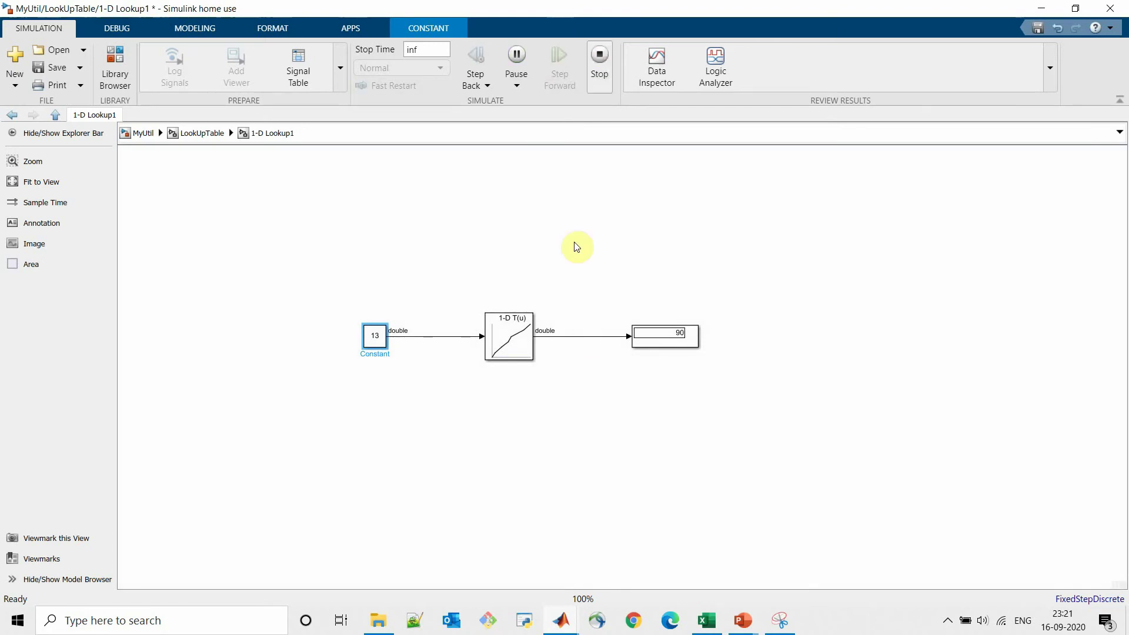
Reopen the 1-D Lookup Table's parameters and move the dialog aside.
double_click(508, 337)
click(906, 506)
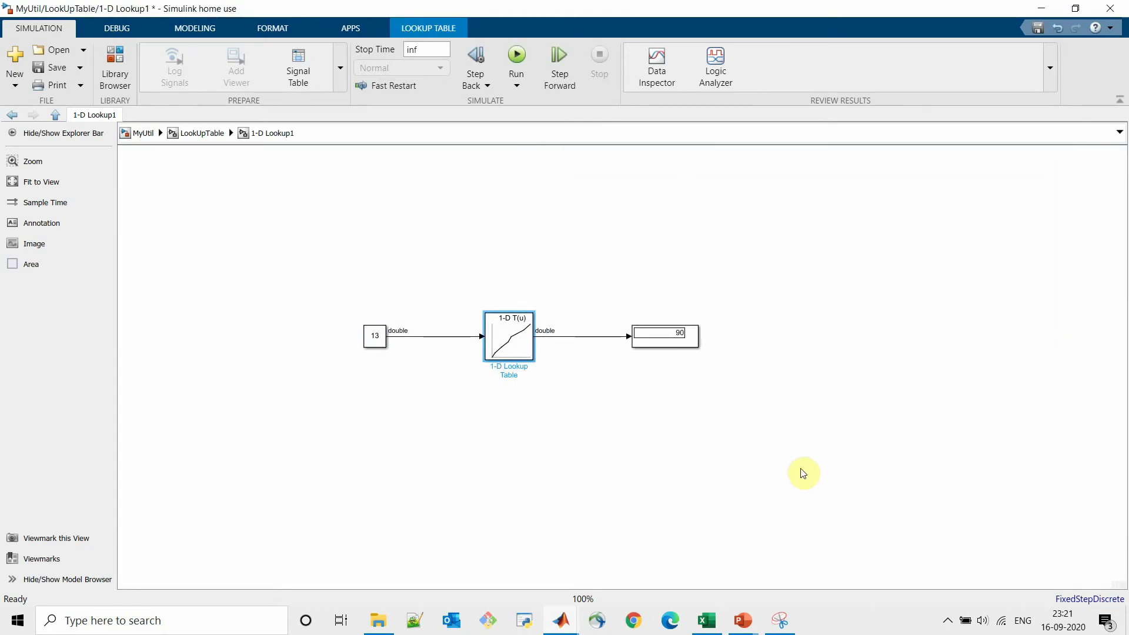
click(375, 336)
scroll(508, 335, up, 8)
double_click(499, 349)
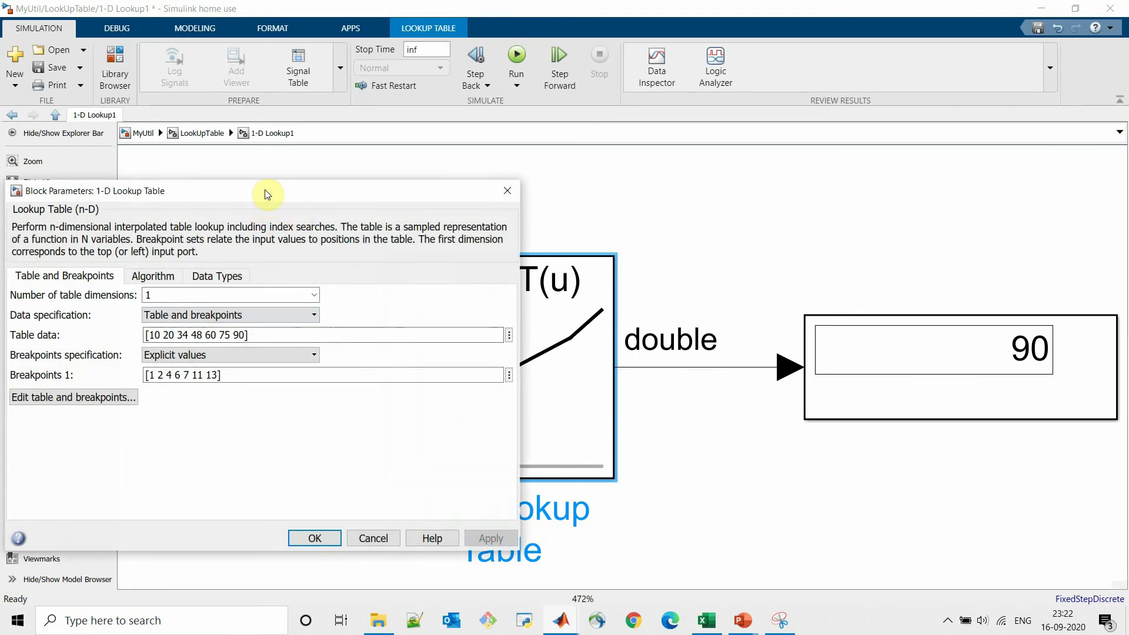
drag(267, 194, 394, 180)
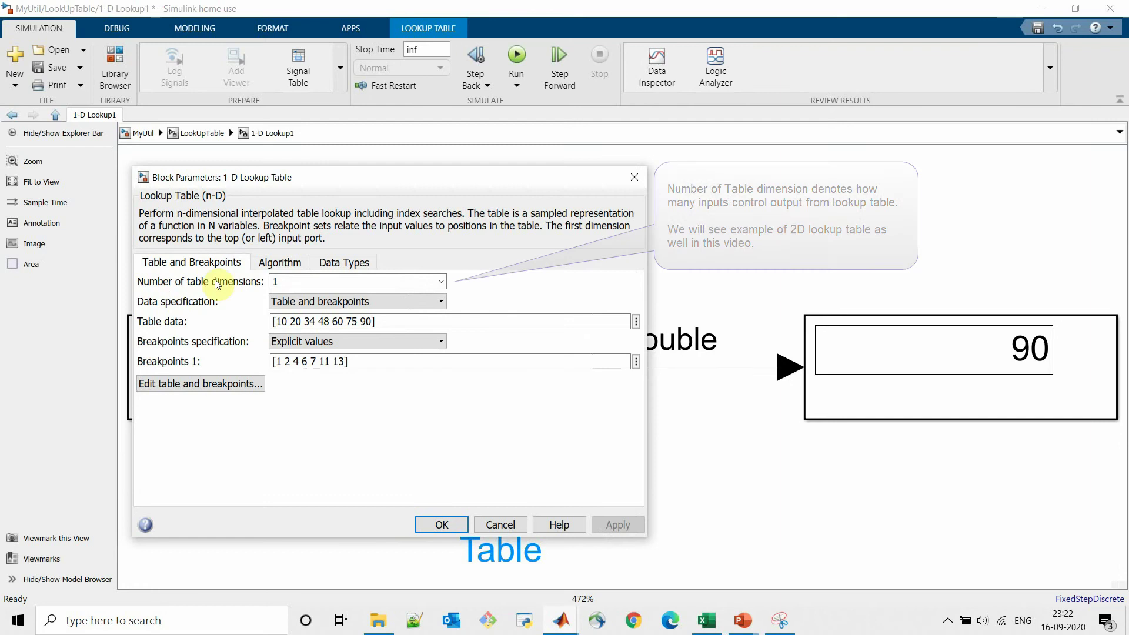
Keep 1 table dimension, 'Table and breakpoints' data and explicit breakpoints [1 2 4 6 7 11 13].
double_click(275, 284)
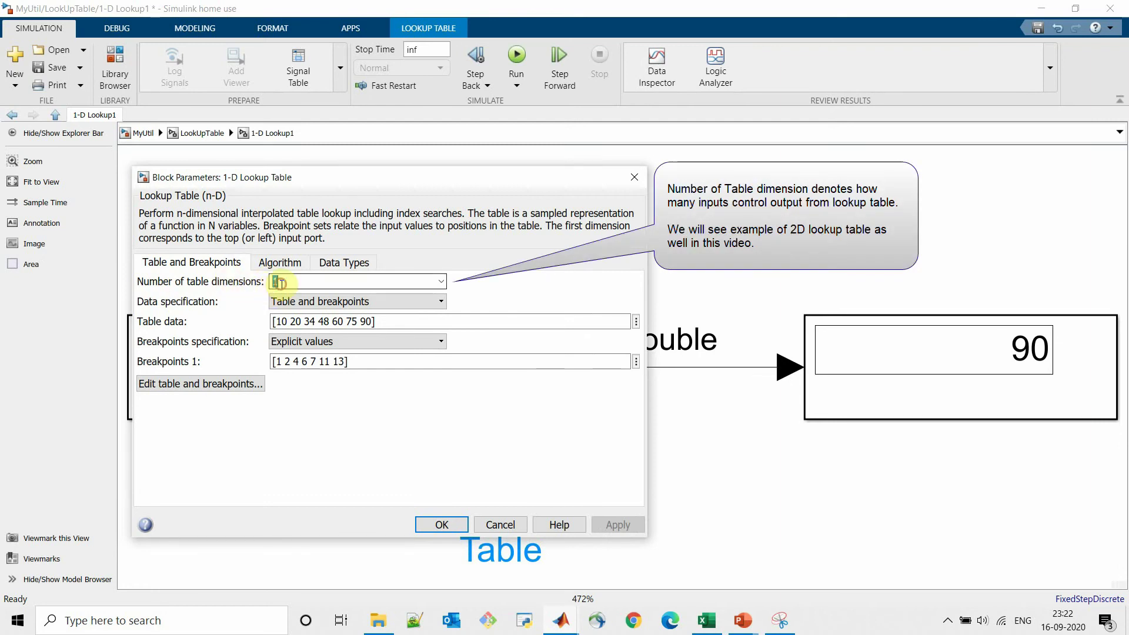
click(442, 281)
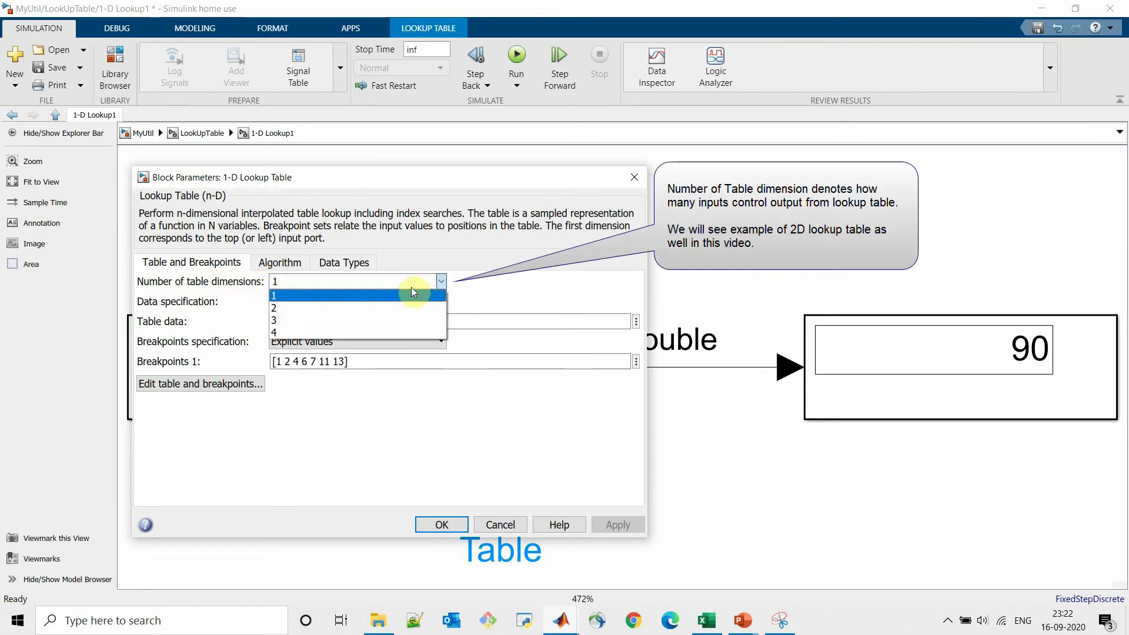
click(412, 283)
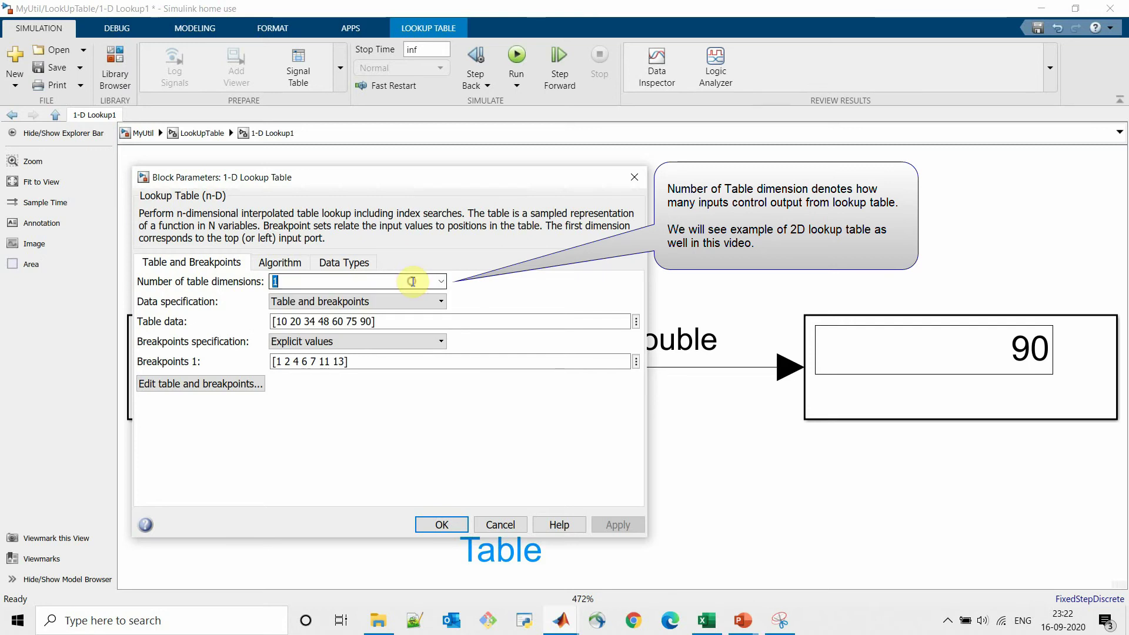
click(317, 302)
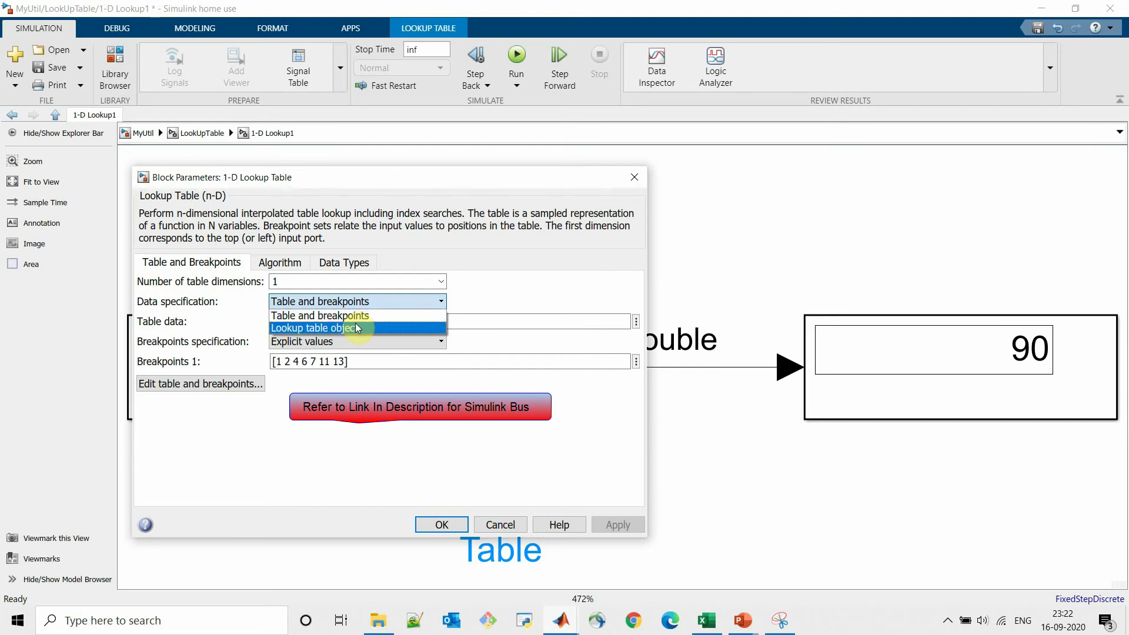
click(579, 268)
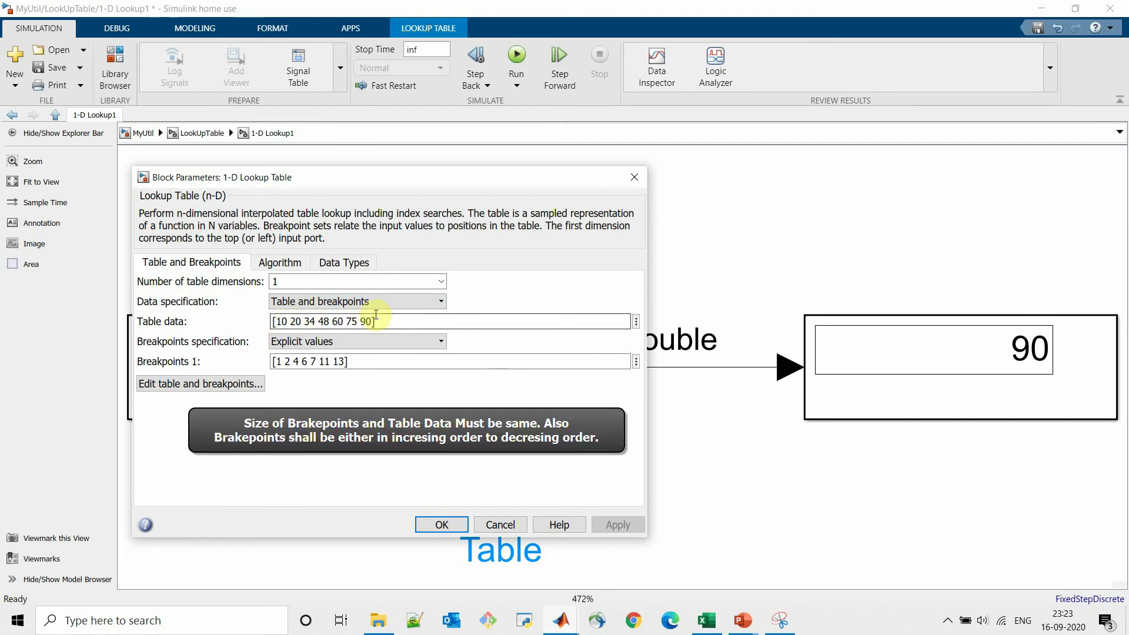
drag(271, 361, 373, 361)
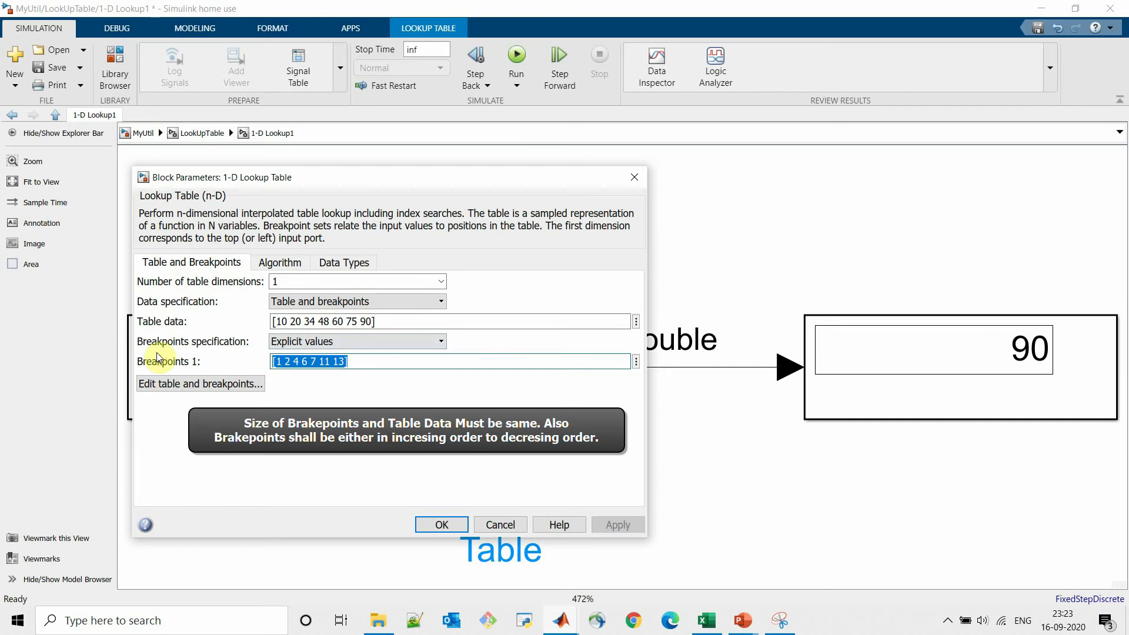
click(312, 341)
click(347, 356)
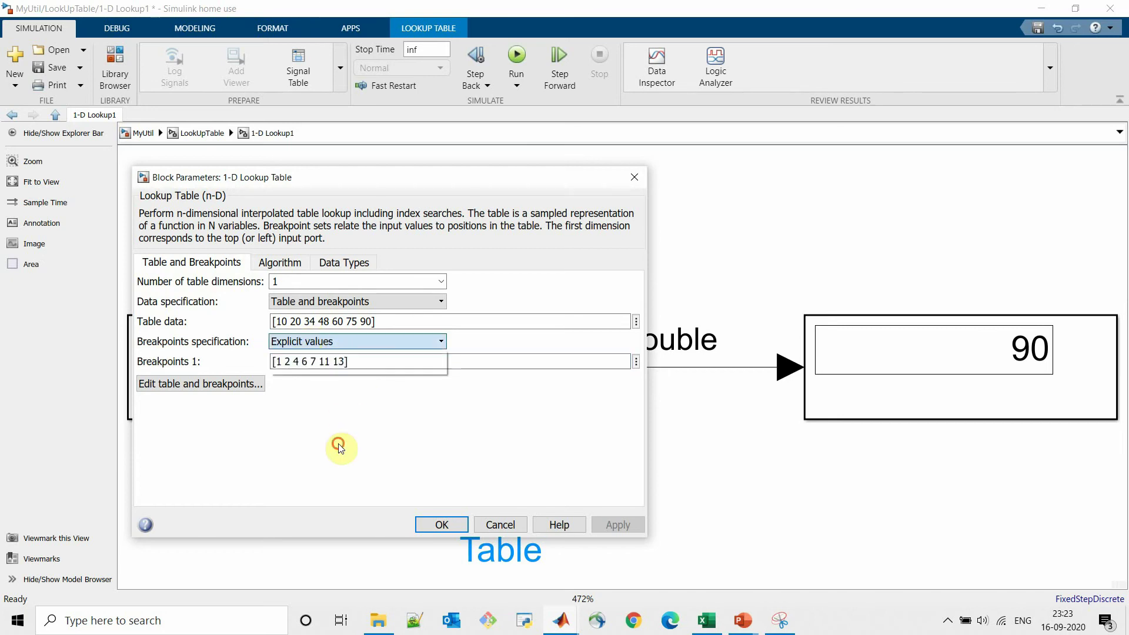
Switch breakpoints to Even spacing, first point 1 and spacing 1, and open the table editor.
click(394, 338)
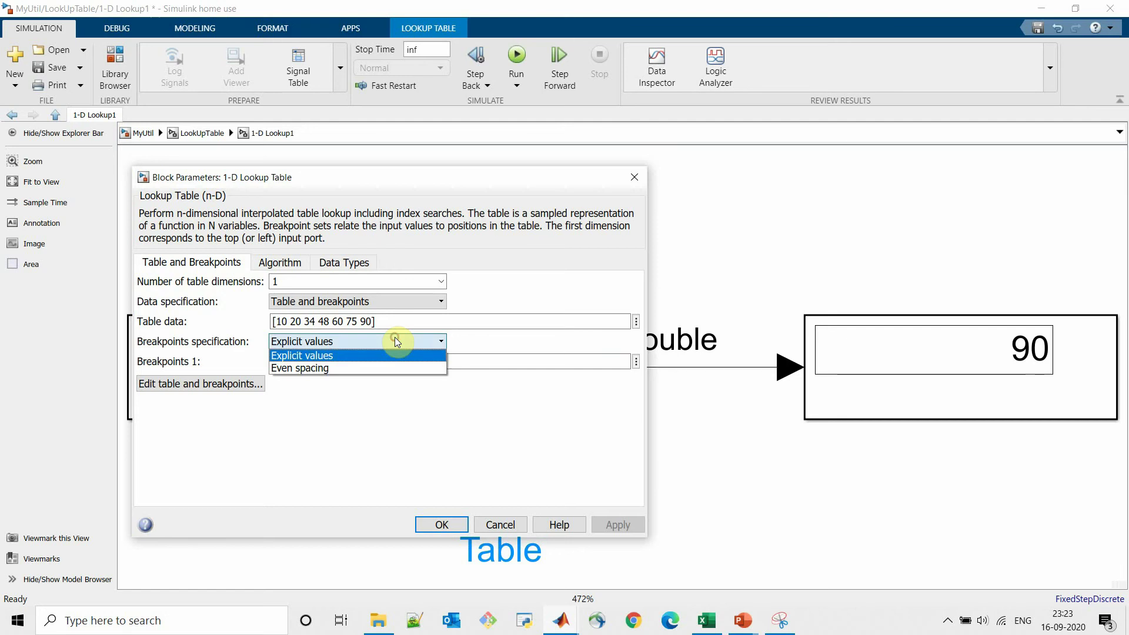
click(365, 369)
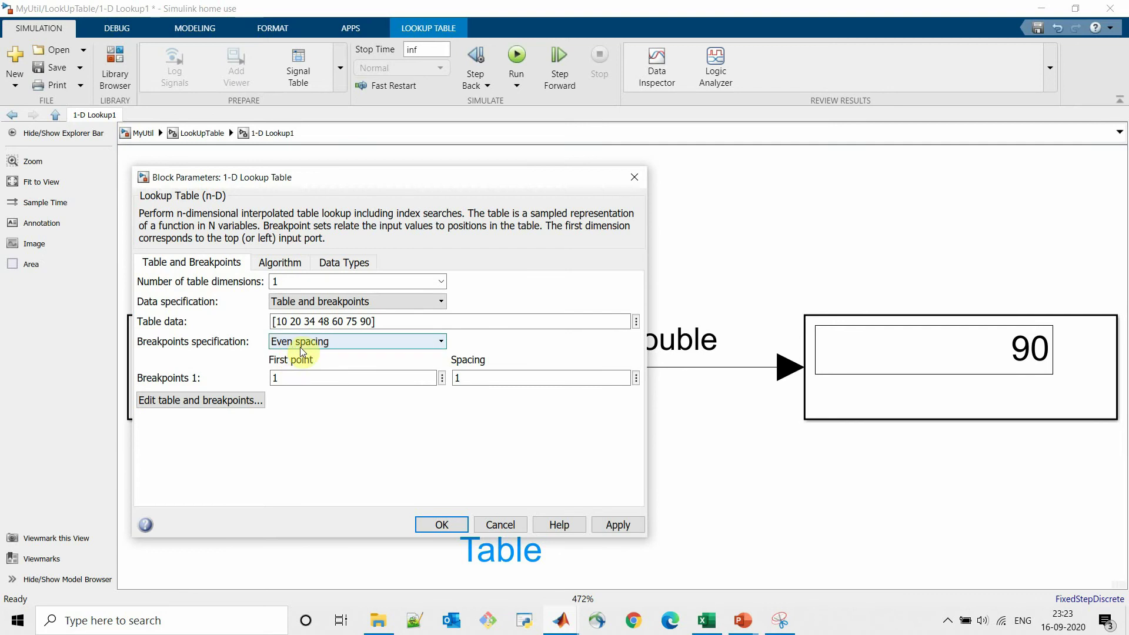
click(272, 378)
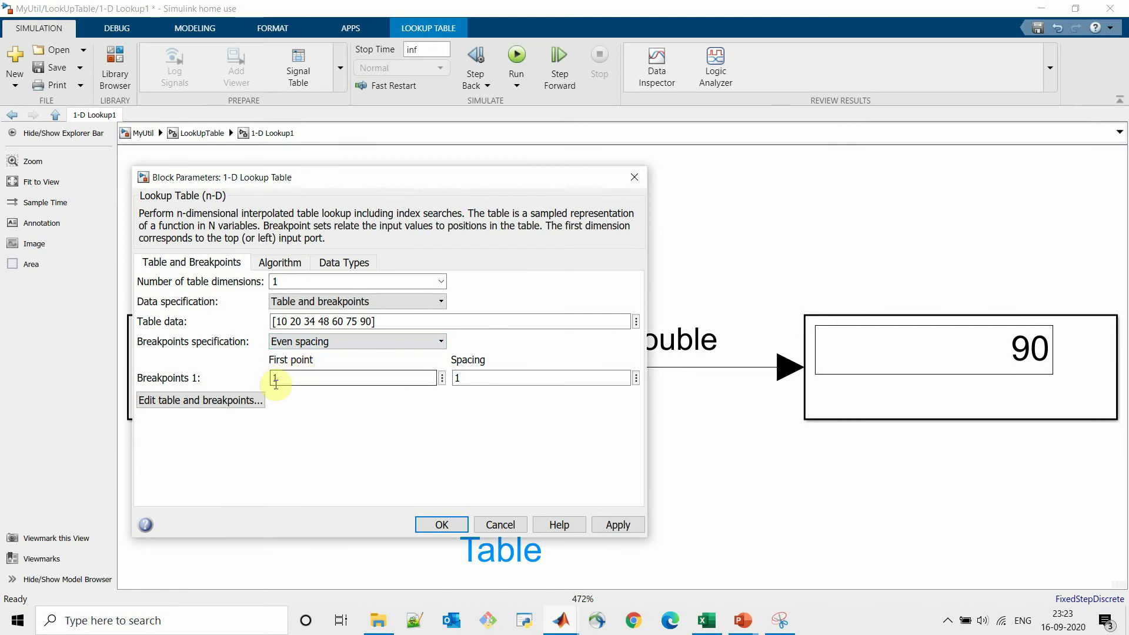
click(491, 379)
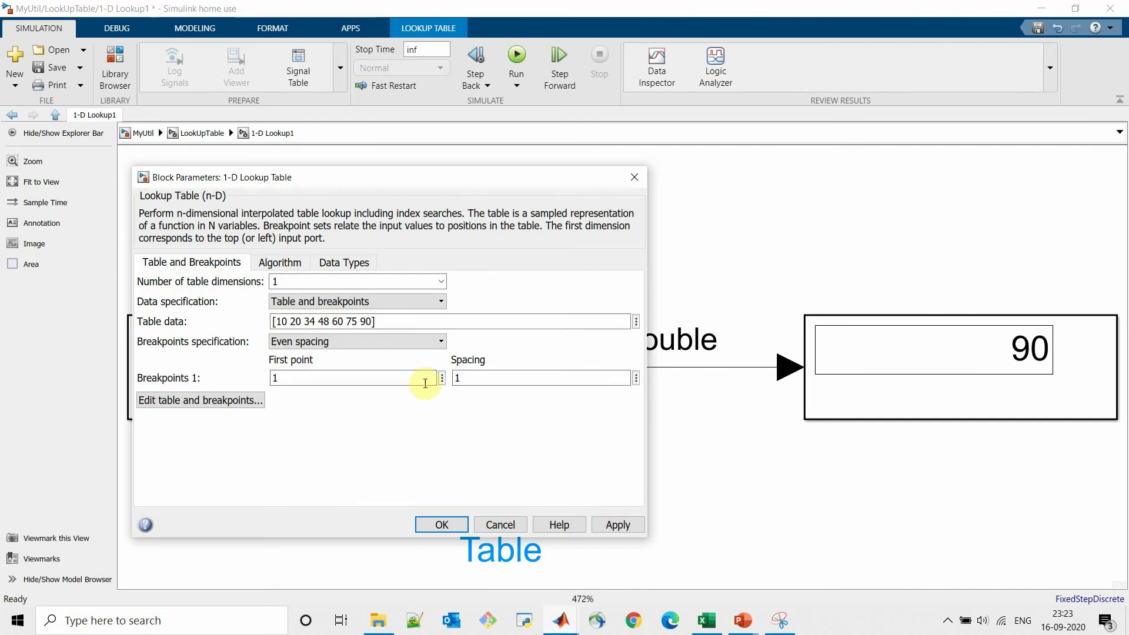
click(203, 400)
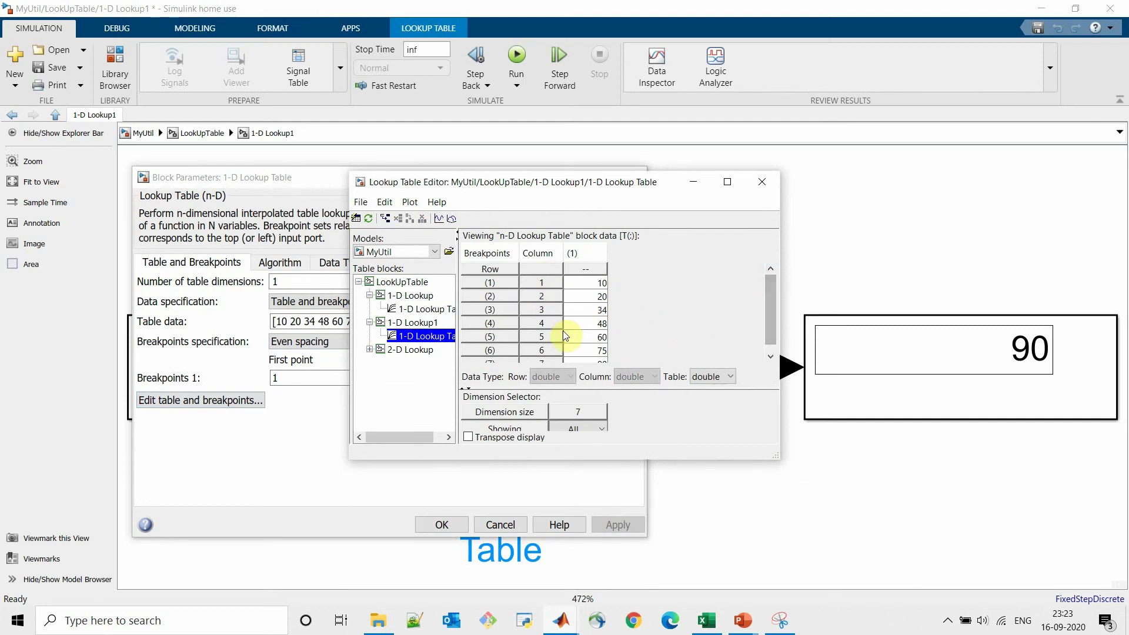
Set breakpoints back to Explicit values and reopen the enlarged Lookup Table Editor.
drag(770, 310, 764, 285)
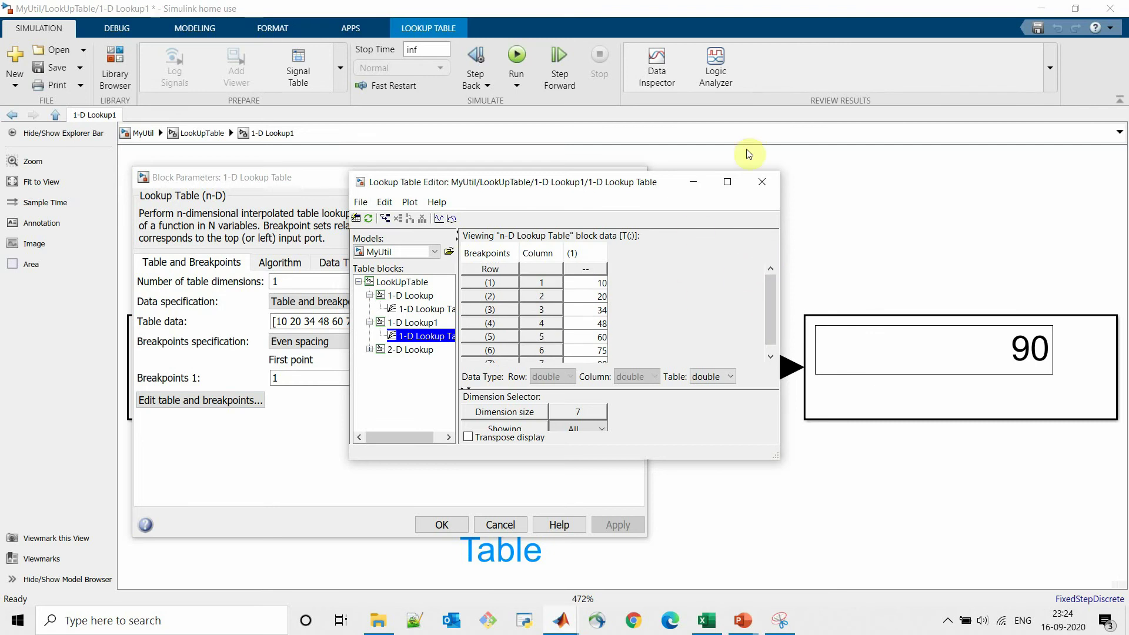
click(763, 181)
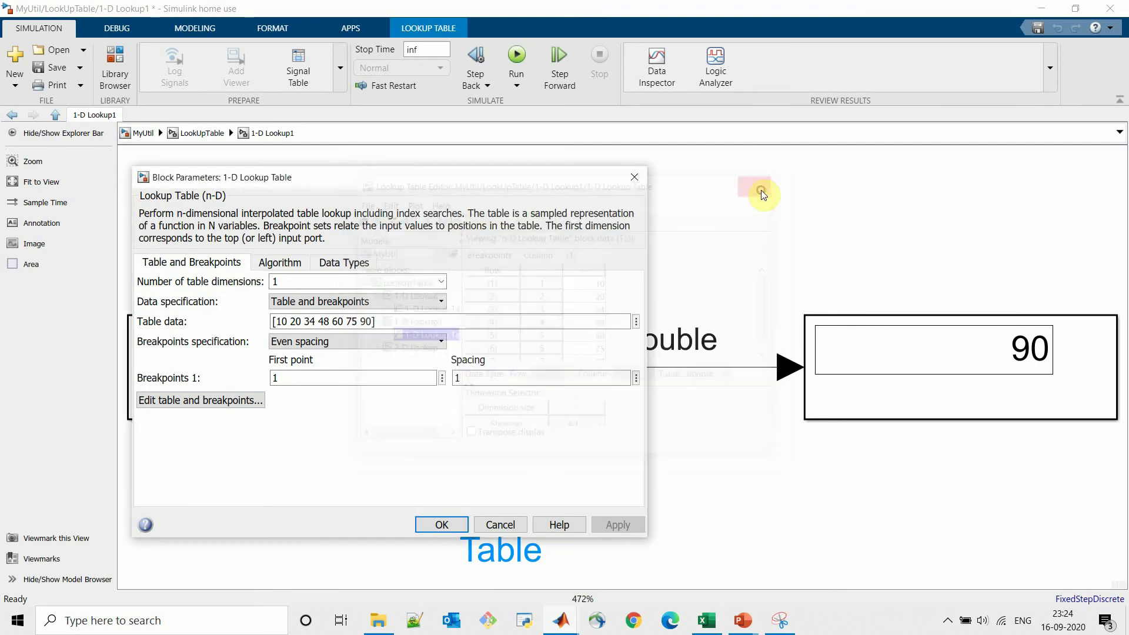
click(317, 343)
click(316, 357)
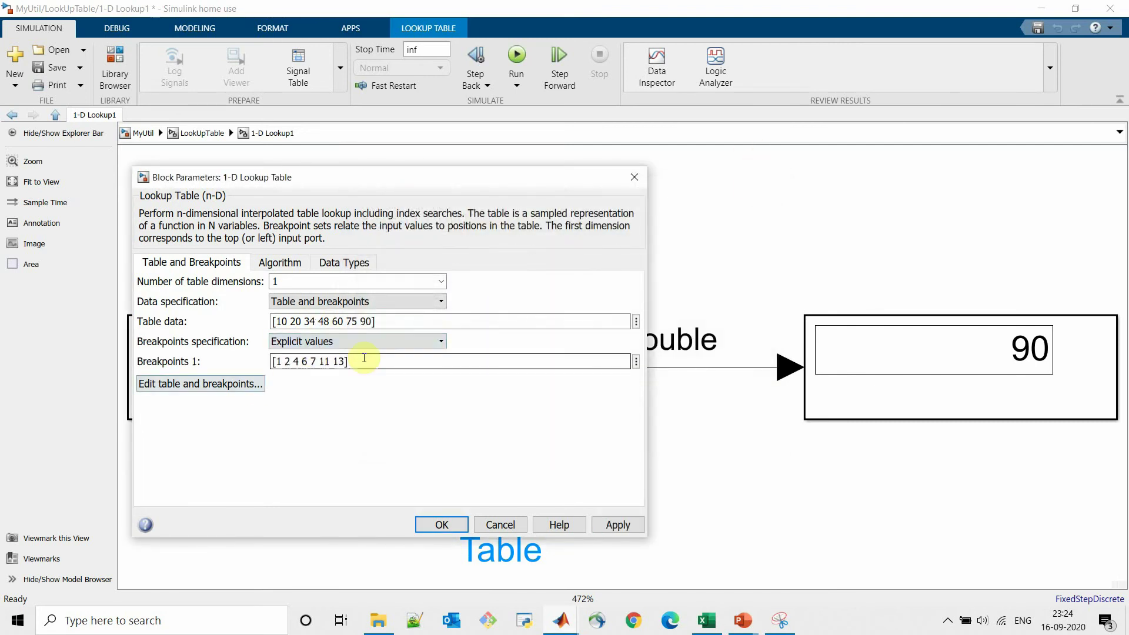
click(221, 384)
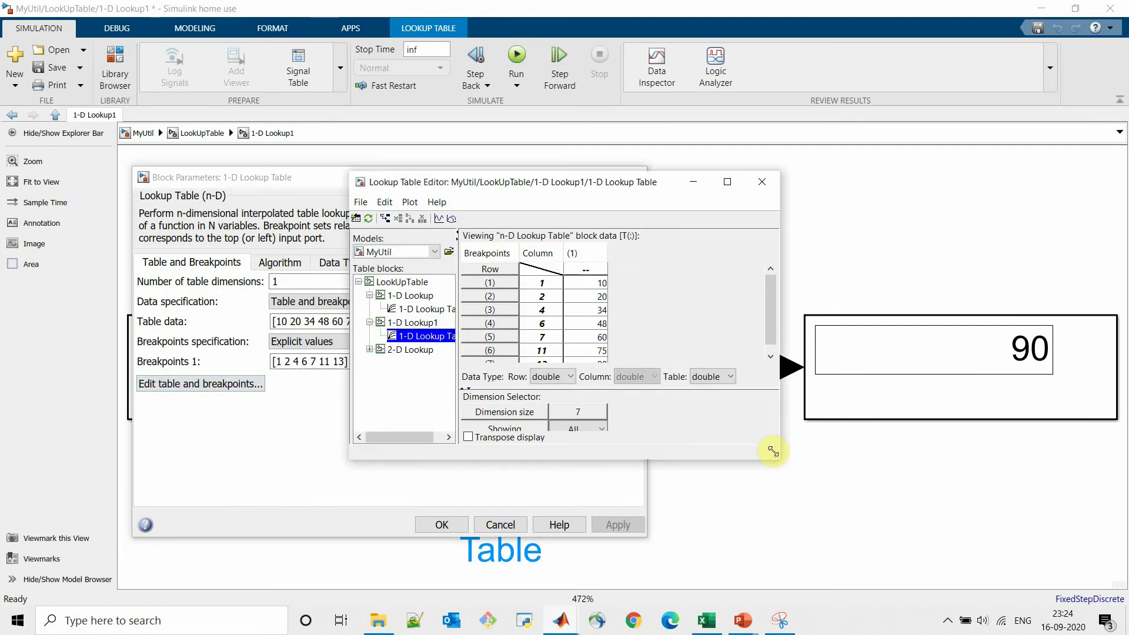
drag(773, 451, 834, 504)
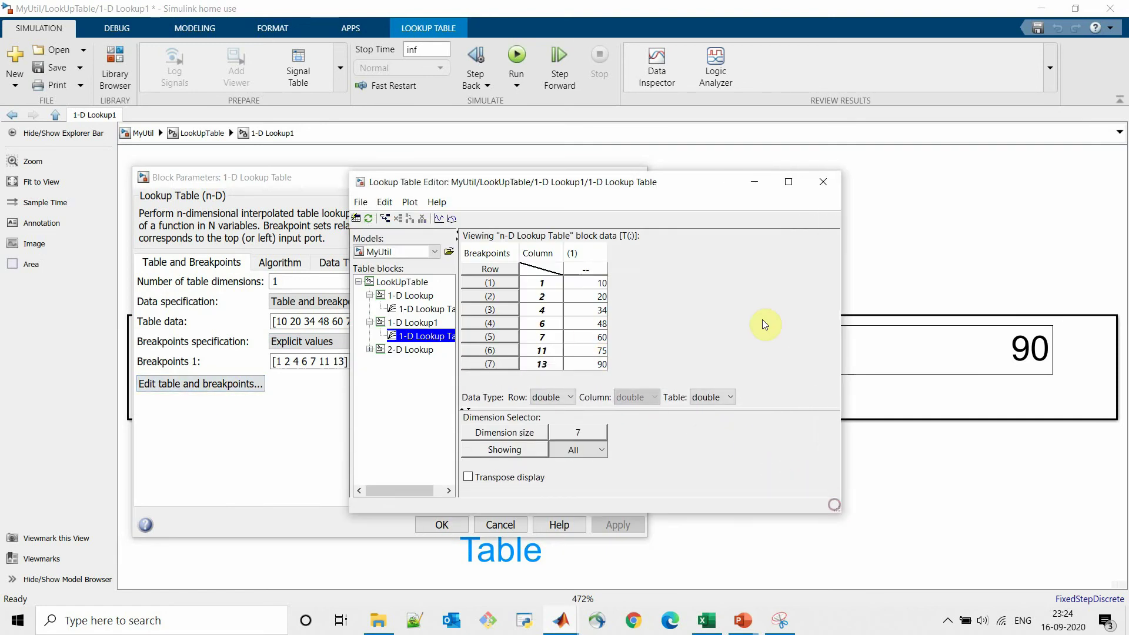
Edit the table value at breakpoint 2 to 4, then restore it to 20.
click(594, 297)
double_click(592, 298)
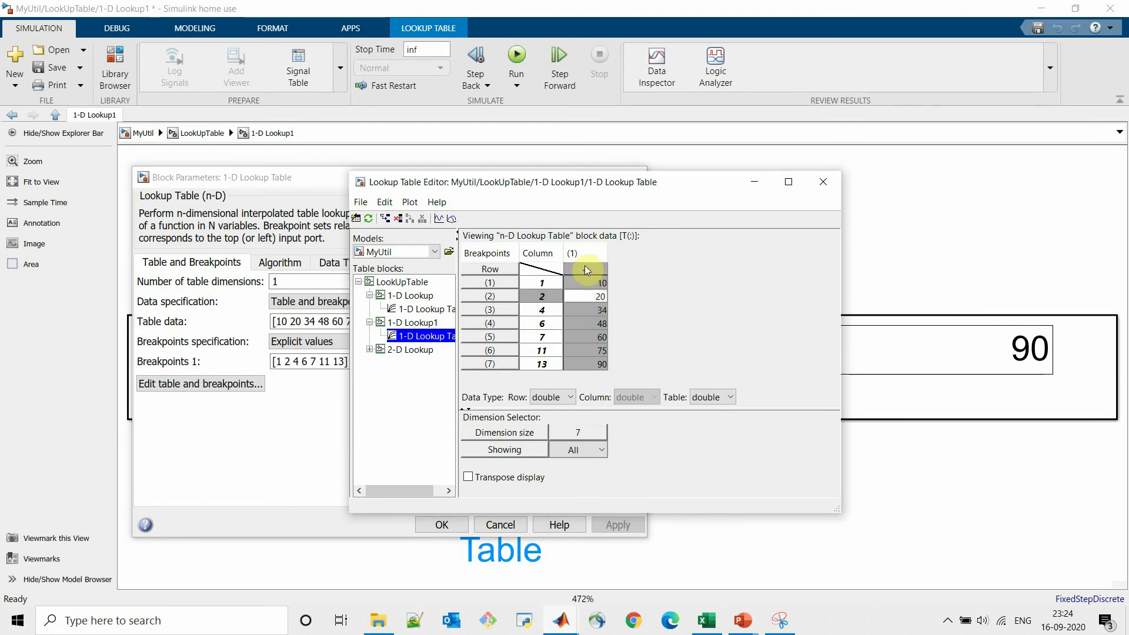
text(4)
click(593, 313)
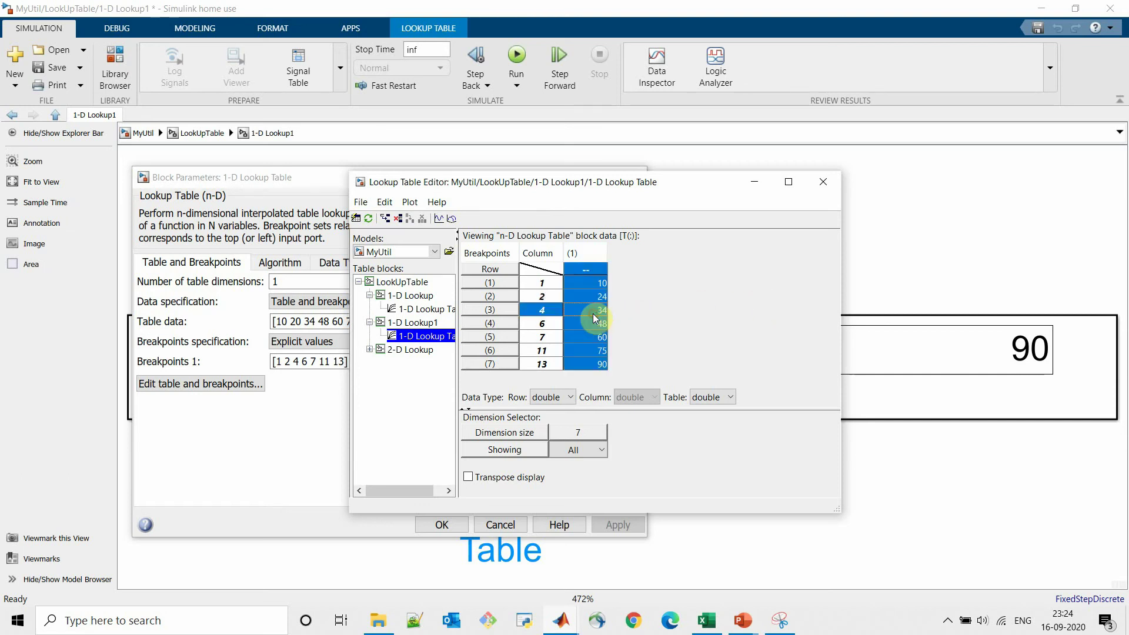
click(599, 297)
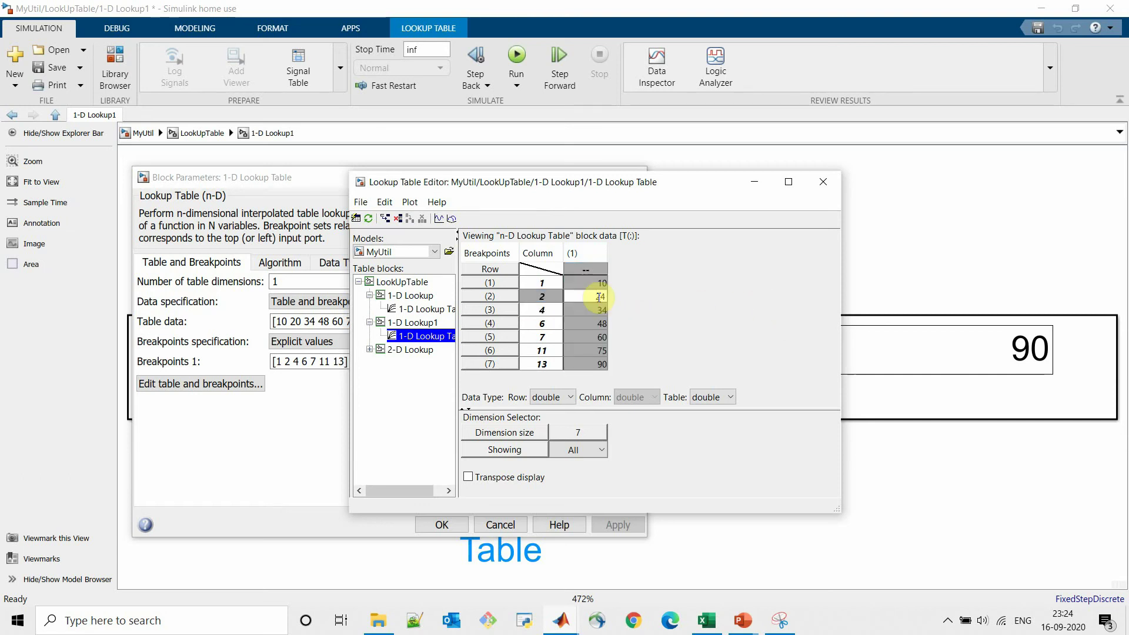
click(603, 297)
click(672, 310)
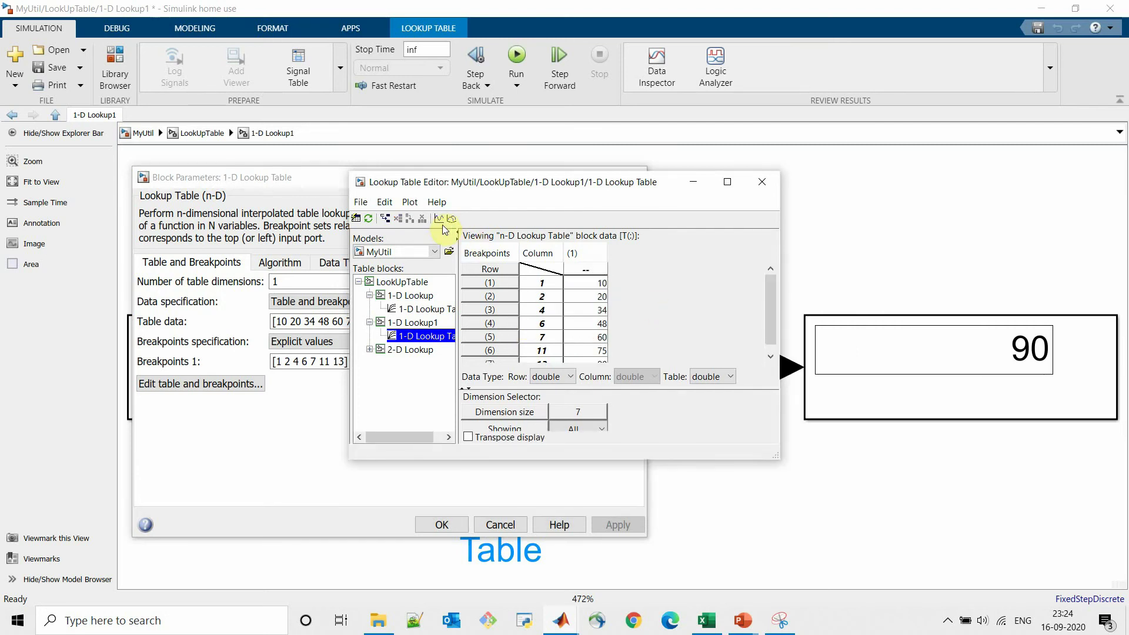
Plot table data against breakpoints and drag the breakpoint-6 point up to 68.359.
click(439, 219)
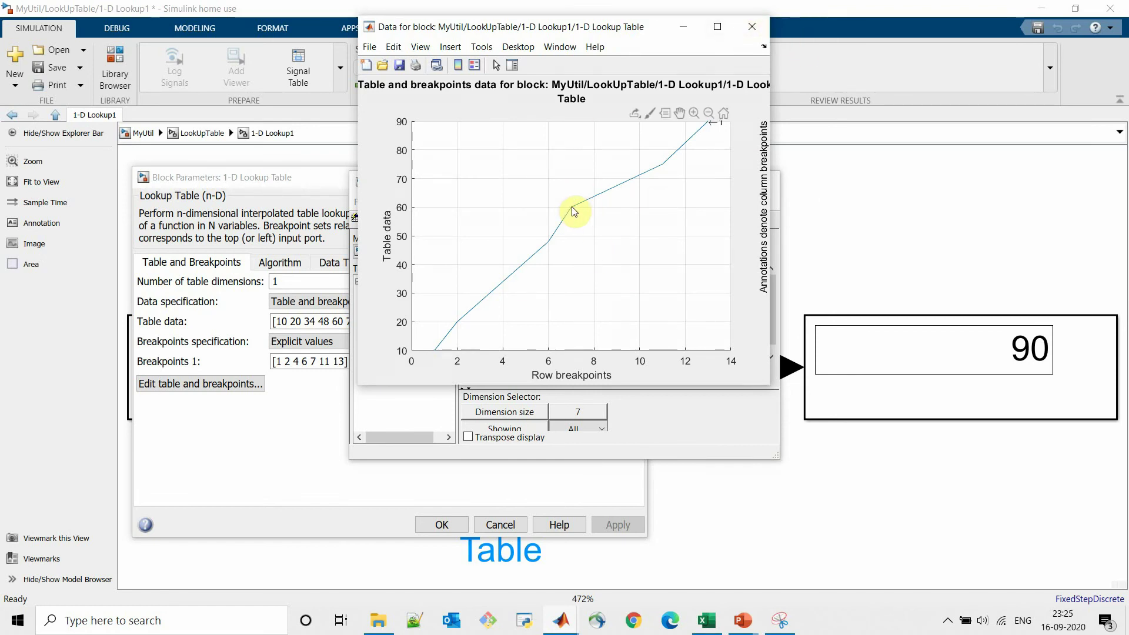
click(538, 239)
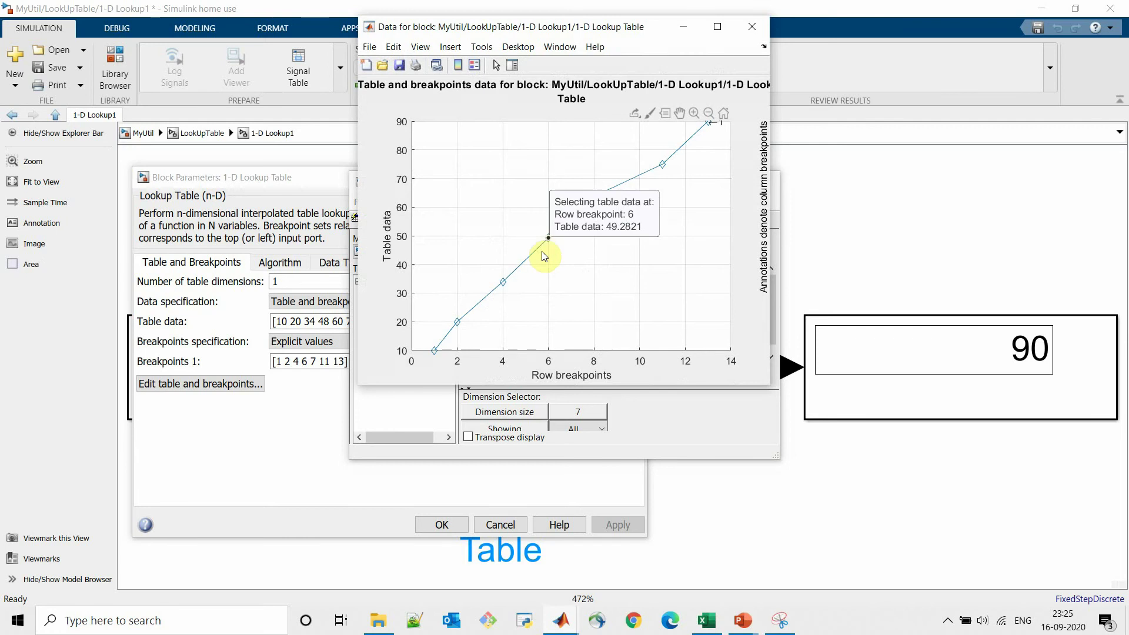
drag(547, 239, 580, 306)
mouse_move(554, 27)
mouse_down()
mouse_move(775, 92)
mouse_move(907, 220)
mouse_move(908, 85)
mouse_up()
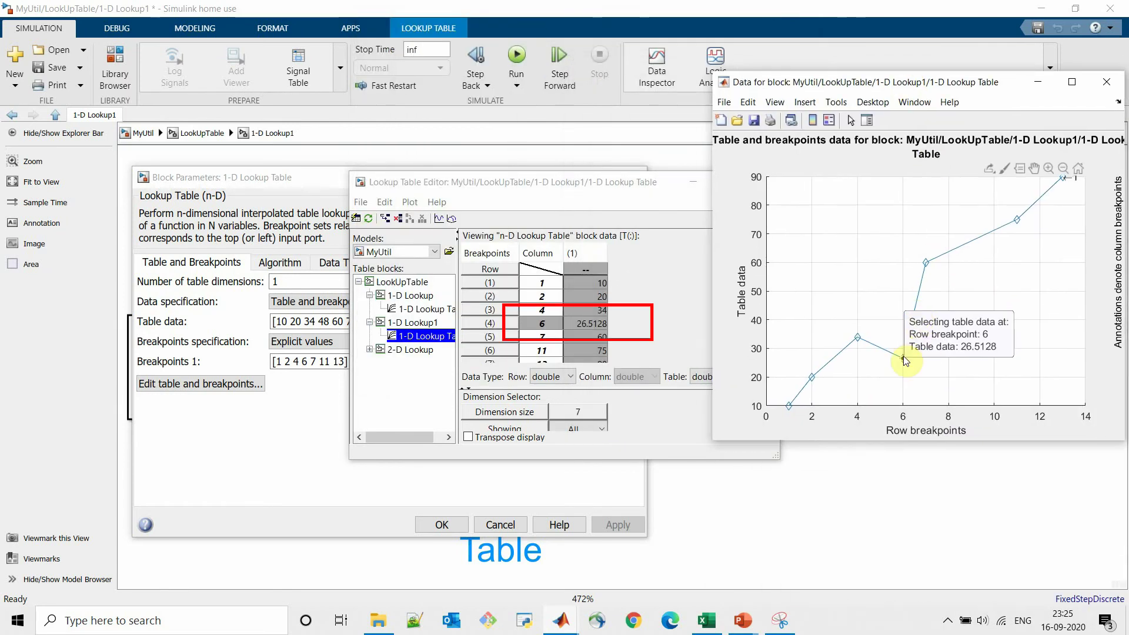
drag(906, 363, 886, 240)
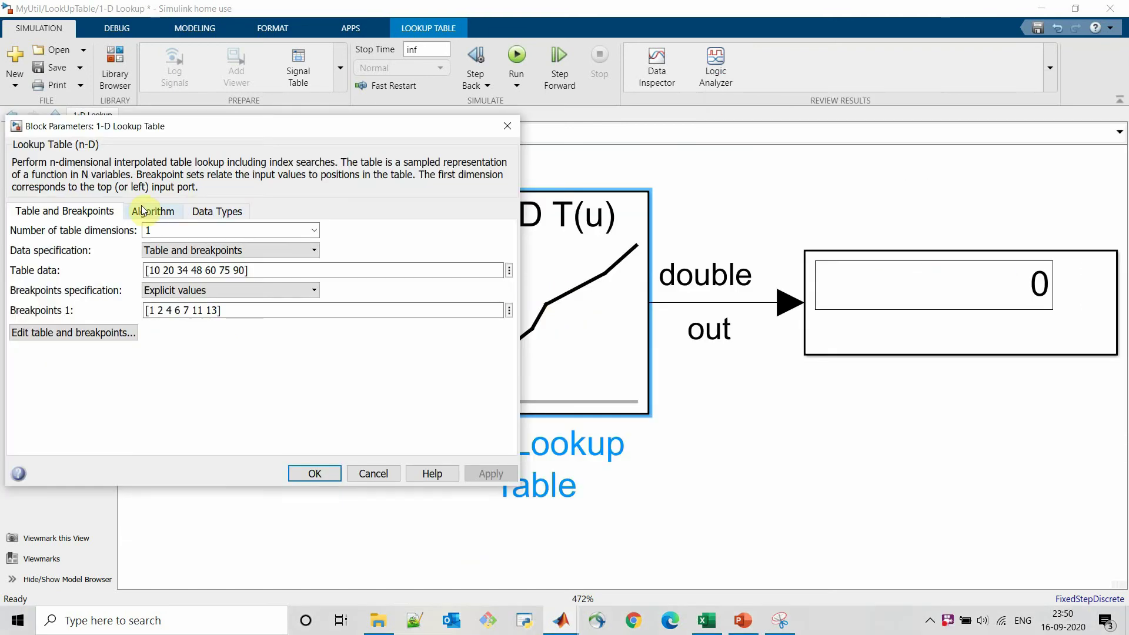
Show the Algorithm settings and check the Interpolation method list, leaving Linear point-slope.
click(144, 212)
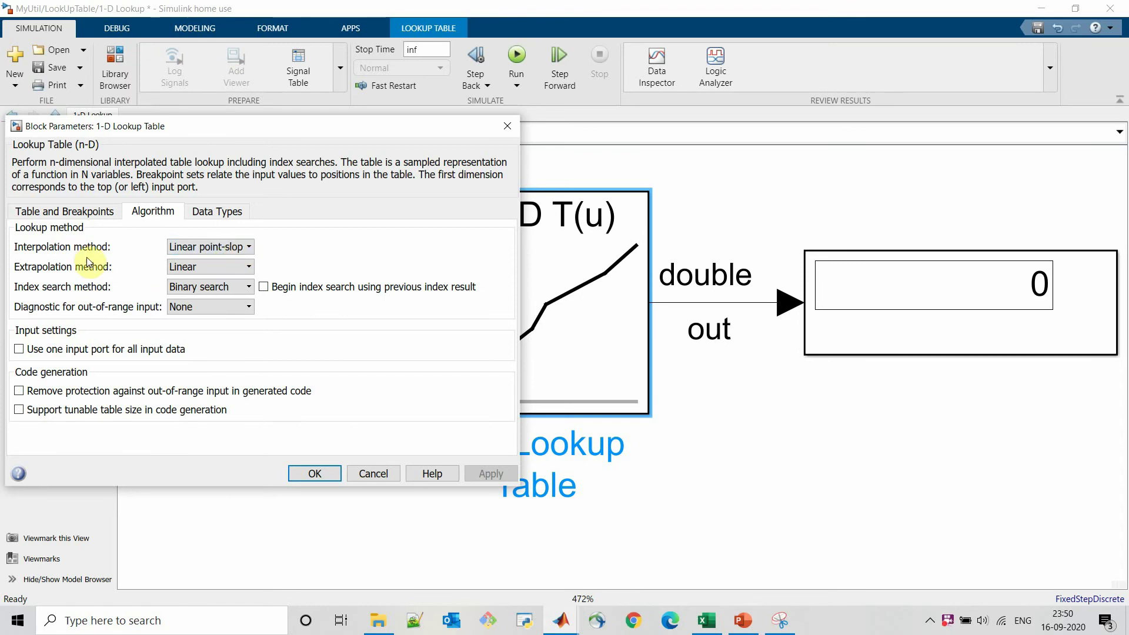
click(249, 247)
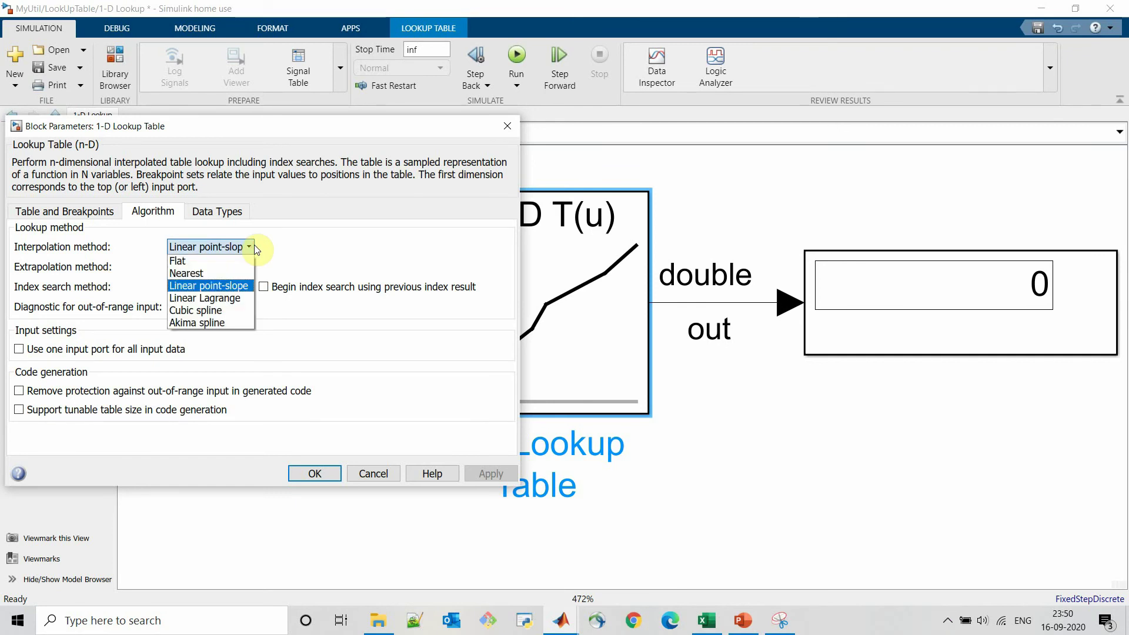
Keep Linear point-slope interpolation and return to the Constant–Lookup–Display canvas.
click(361, 247)
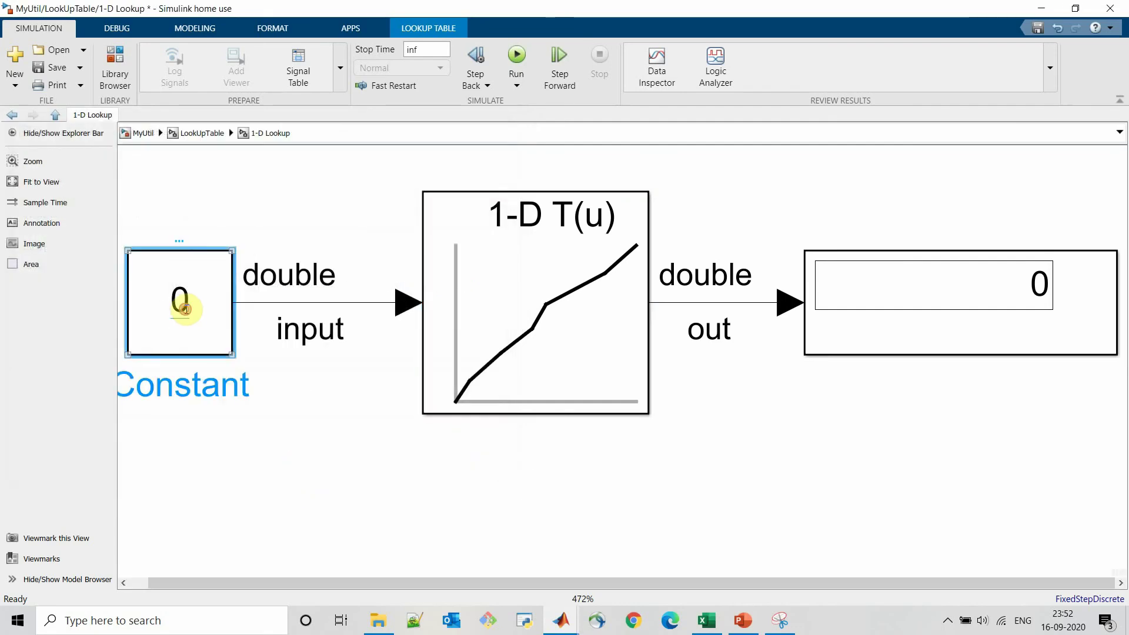
Set the Constant to 1.5 and run the simulation, giving an output of 15.
double_click(184, 308)
text(1.5)
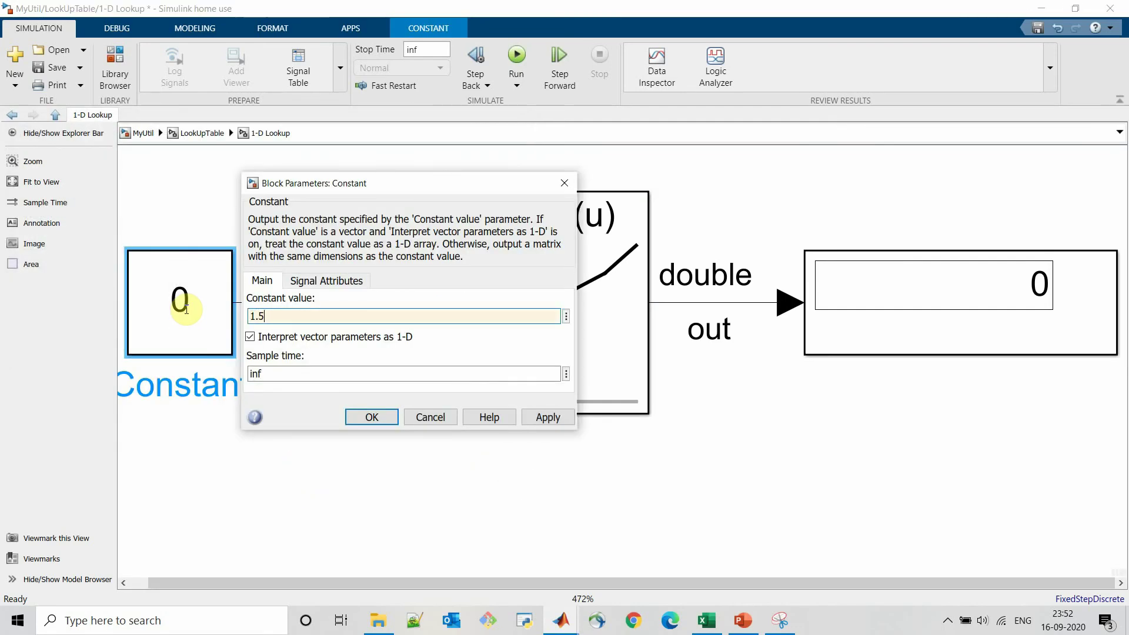
key(Return)
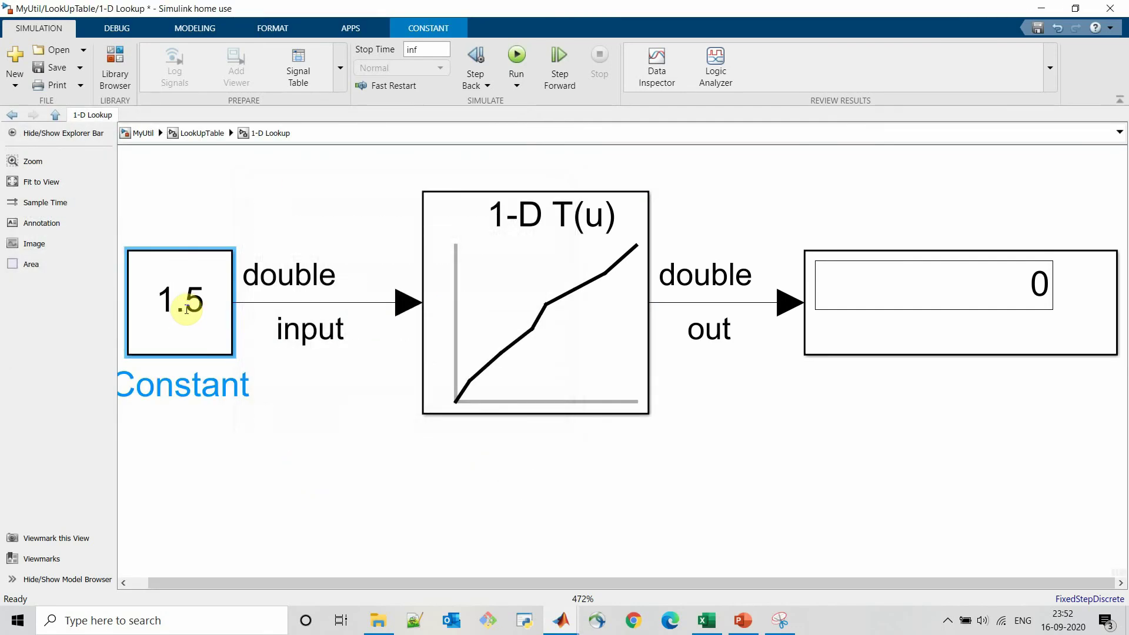
click(516, 53)
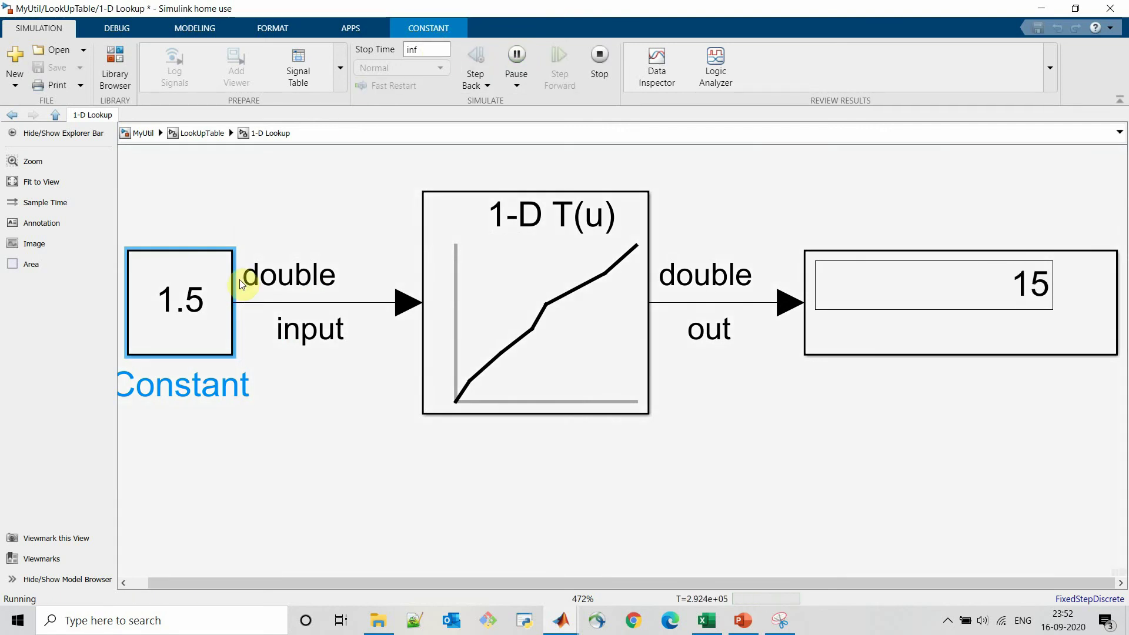
Change the Constant to 15 so the Display reads 105, then stop the simulation.
double_click(193, 330)
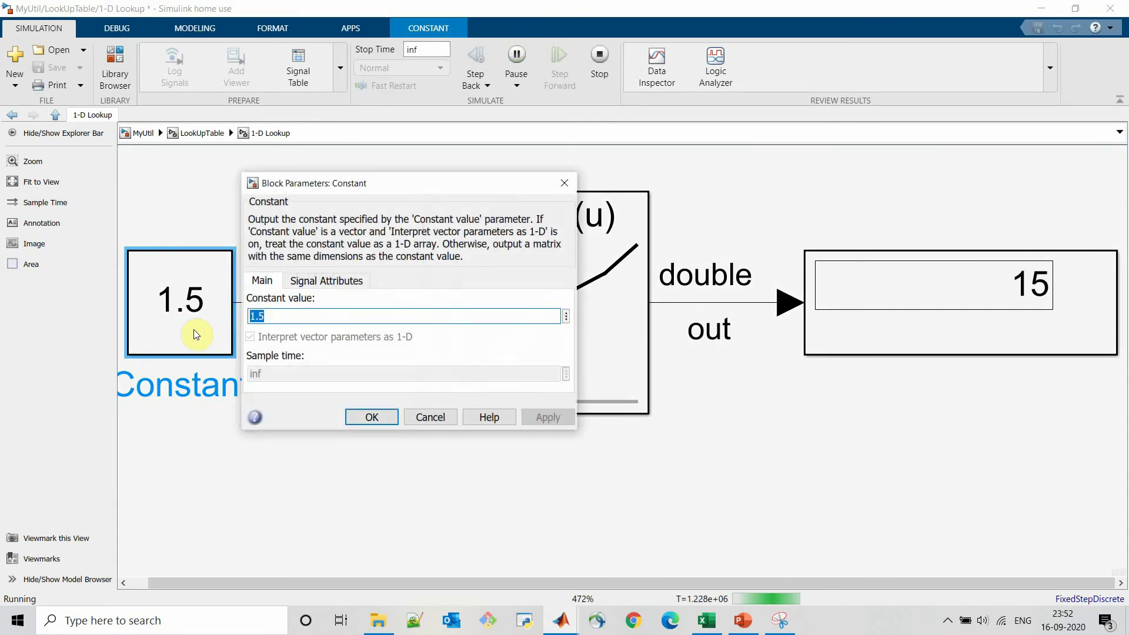
text(15)
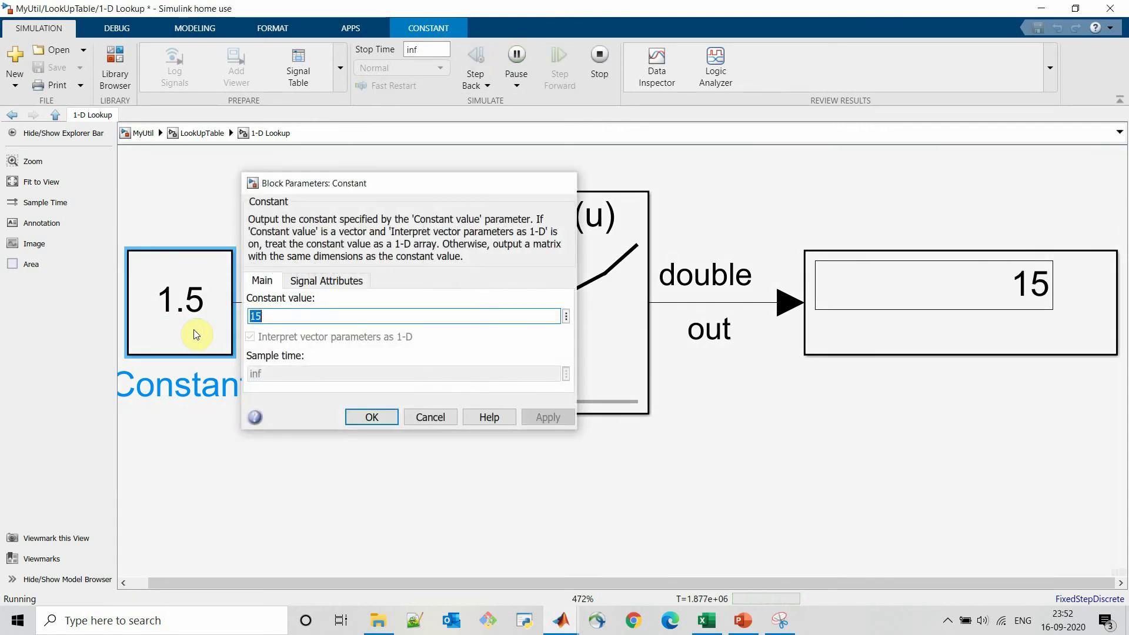
key(Return)
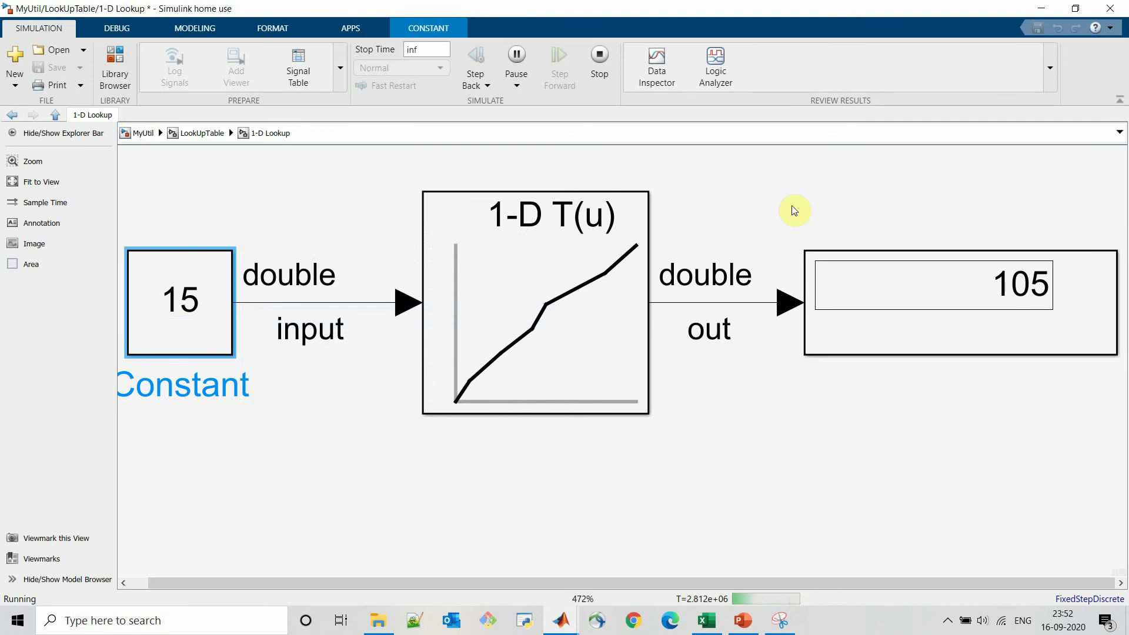
click(604, 56)
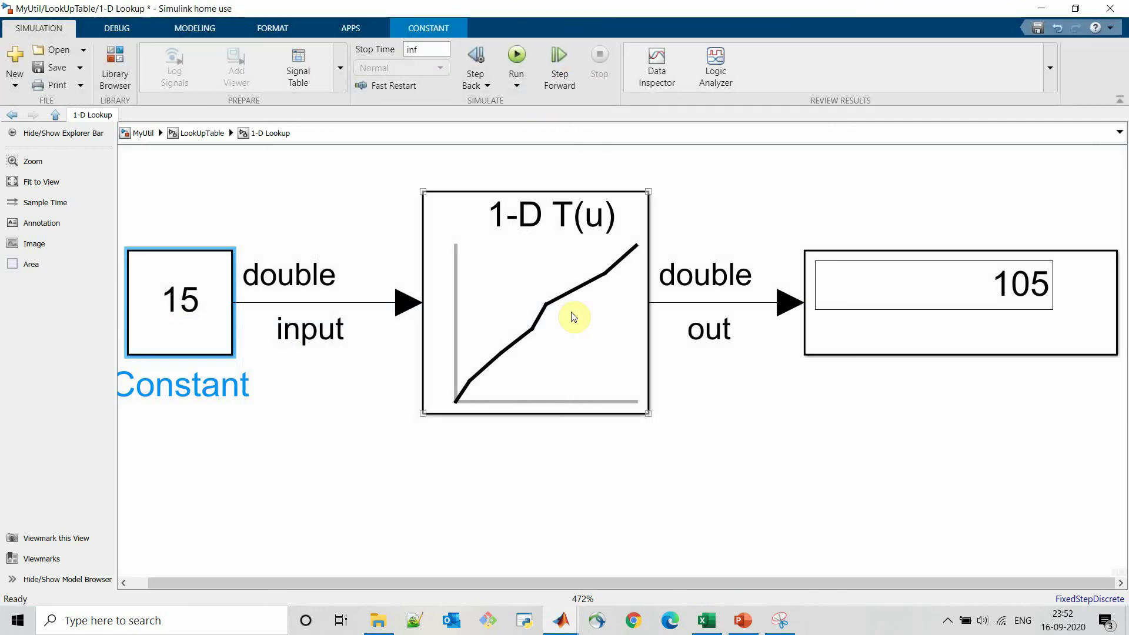
Set the 1-D Lookup Table's interpolation method to Nearest and apply it.
double_click(573, 318)
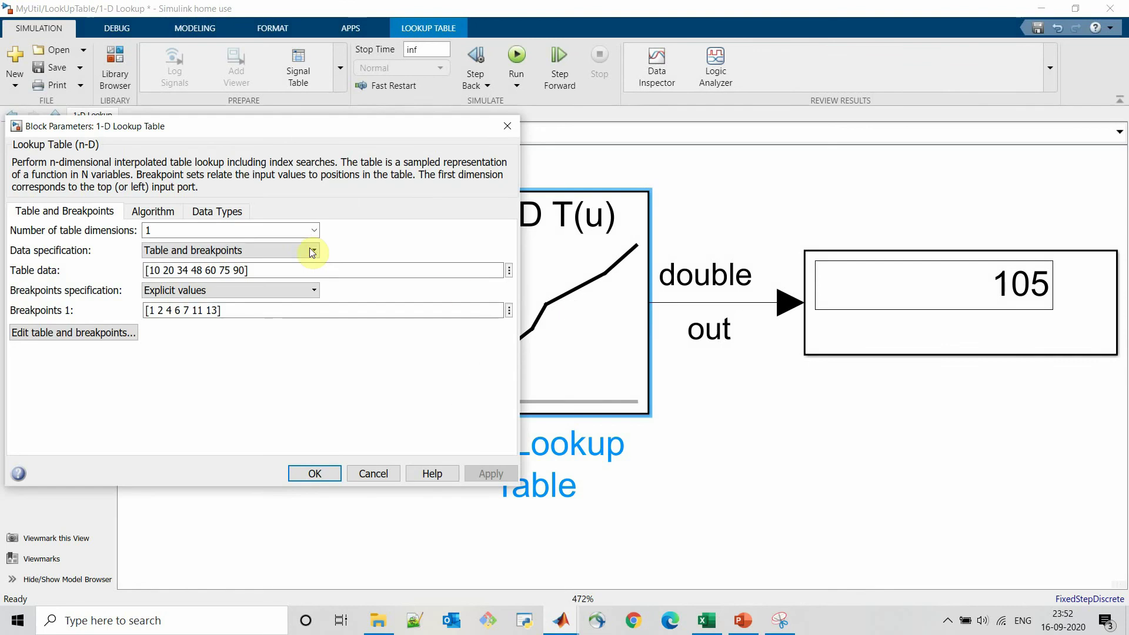
click(160, 209)
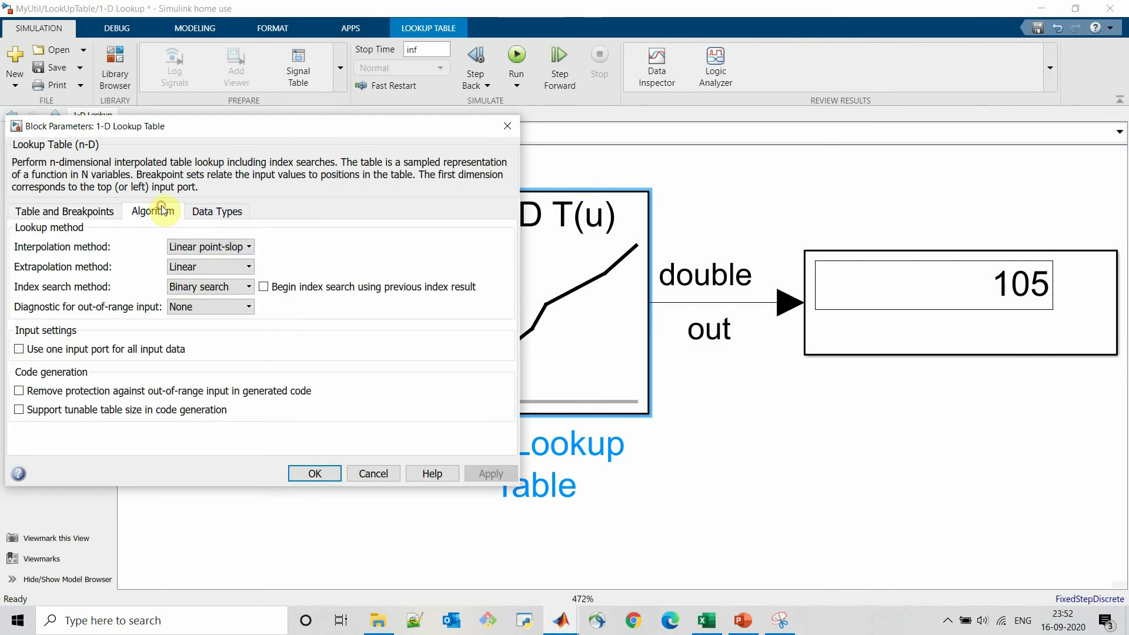
click(221, 247)
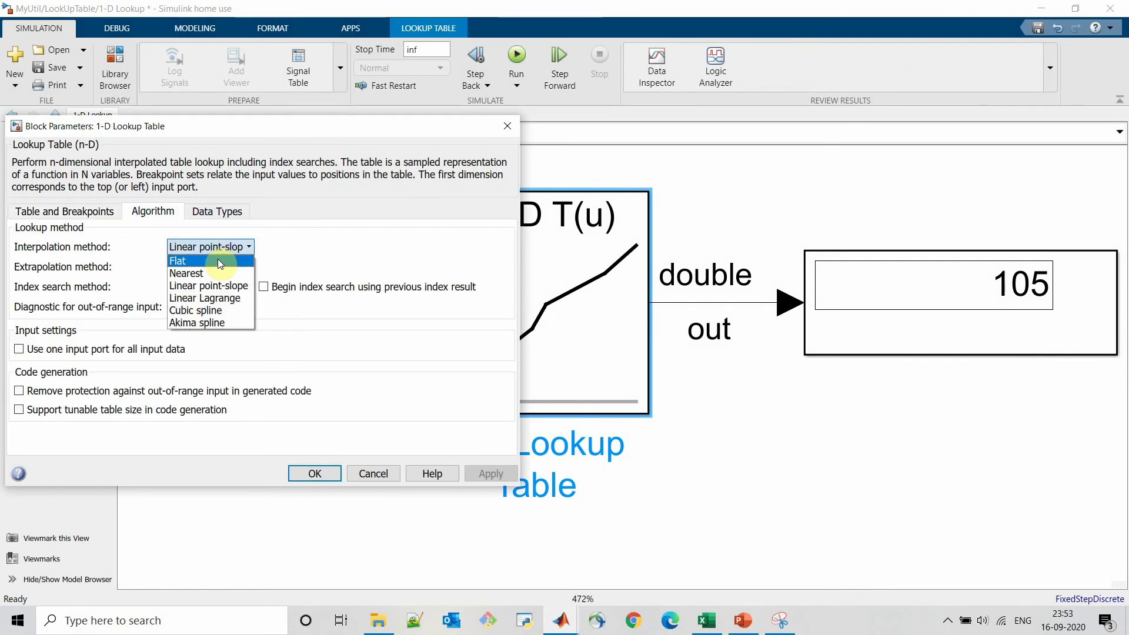
click(217, 269)
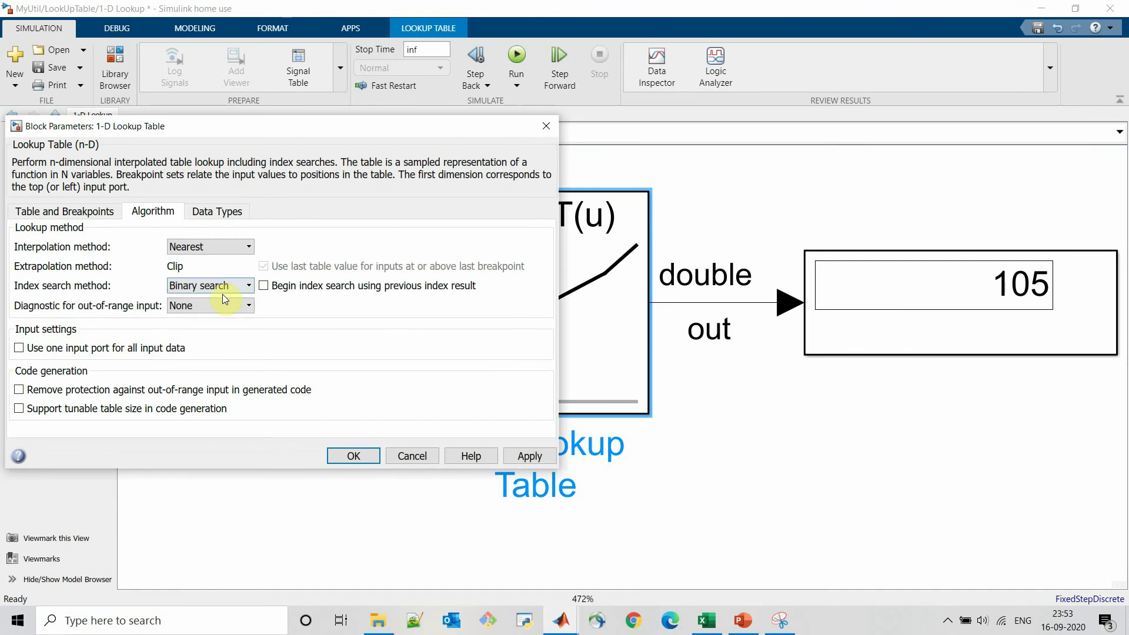
click(354, 456)
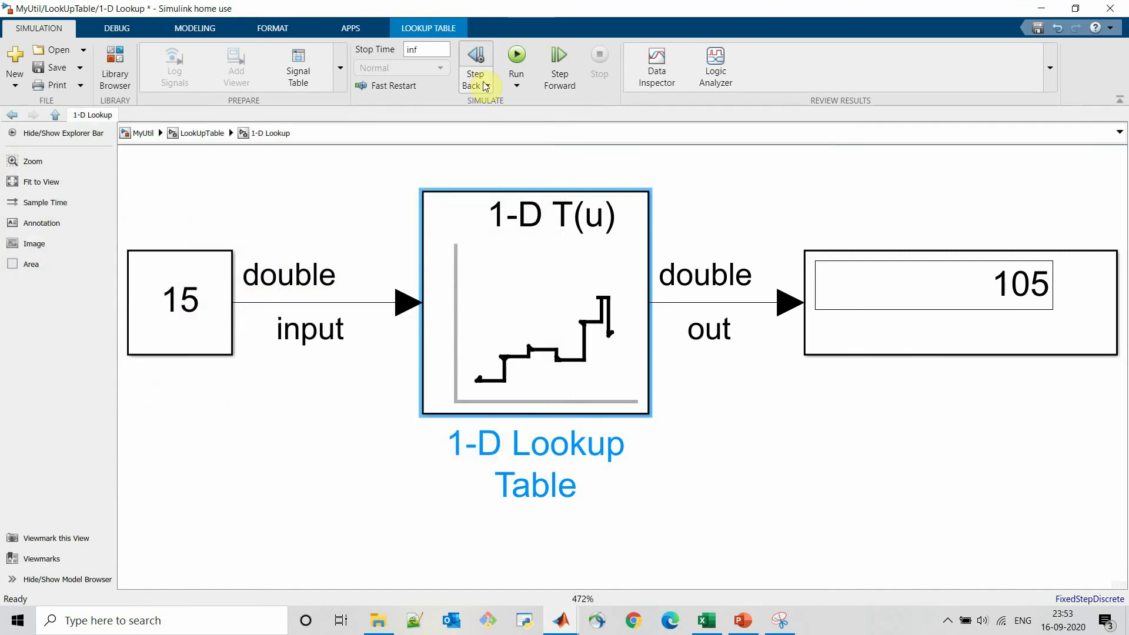
Run the simulation, change the Constant from 15 to 1.5 (Display reads 20), then stop.
click(517, 57)
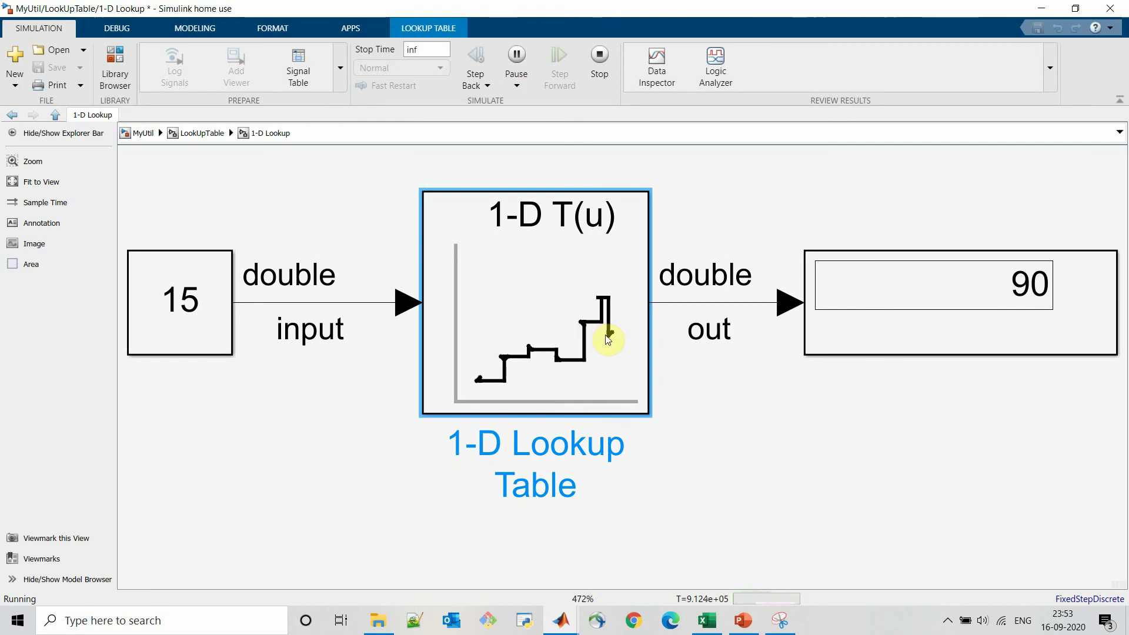
click(192, 300)
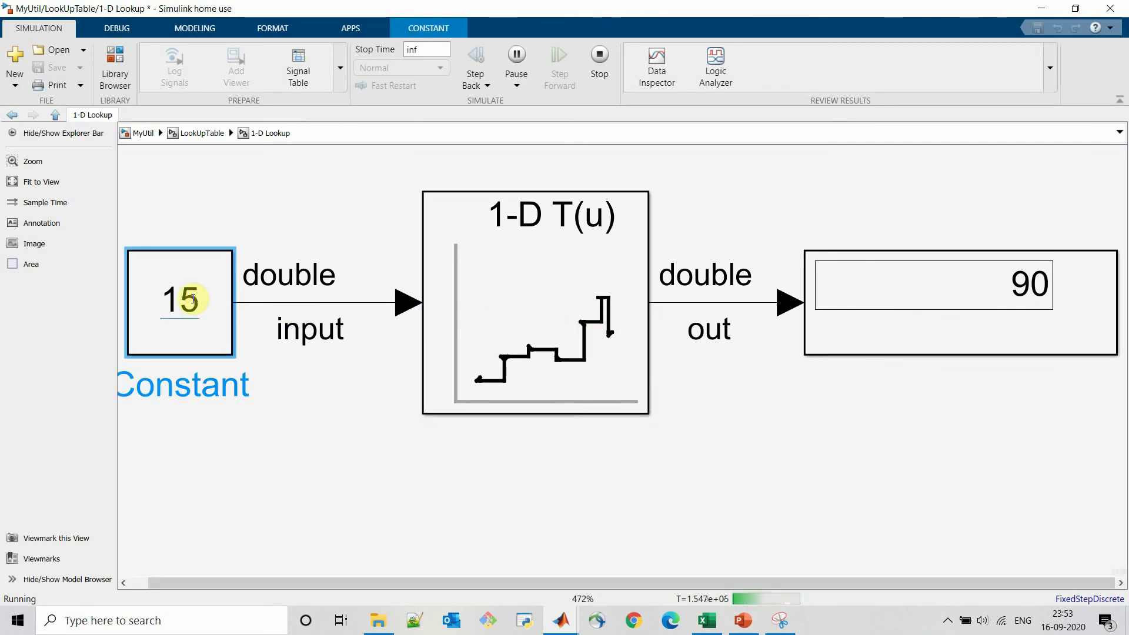
double_click(191, 300)
text(15)
key(Return)
click(193, 299)
text(.)
key(Return)
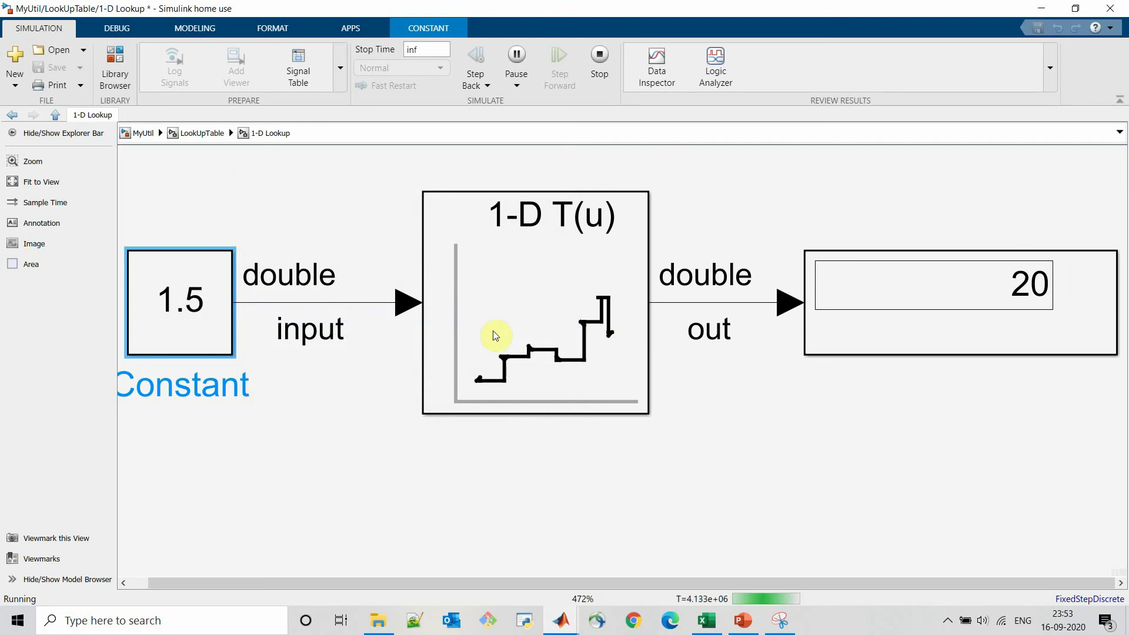
click(595, 56)
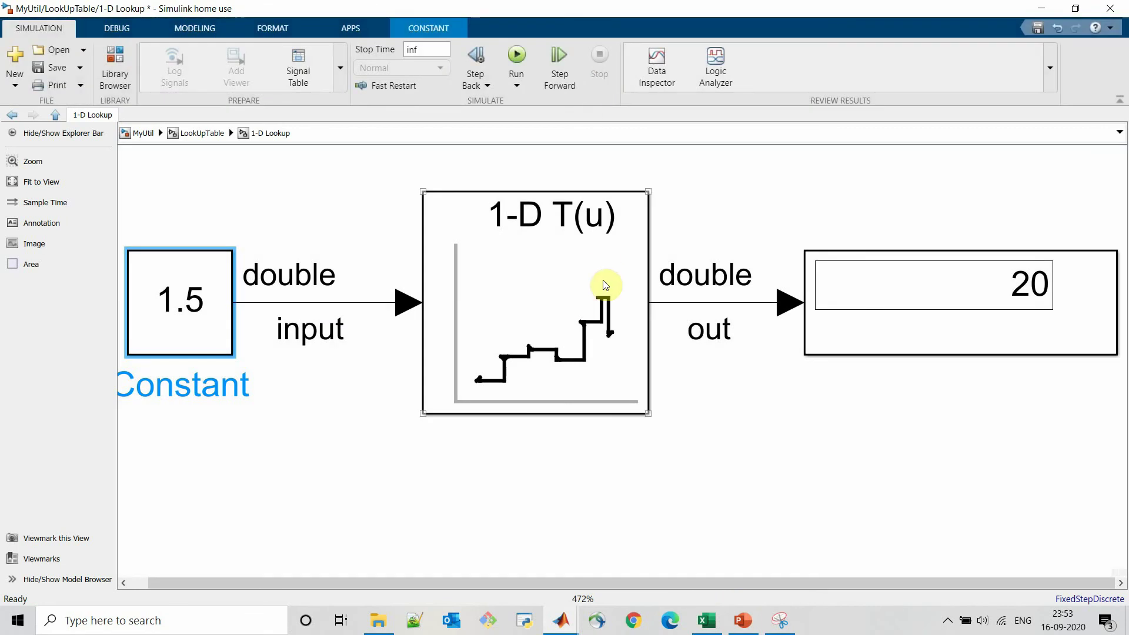
Return the 1-D Lookup Table to Linear point-slope interpolation and check its Data Types settings.
double_click(604, 283)
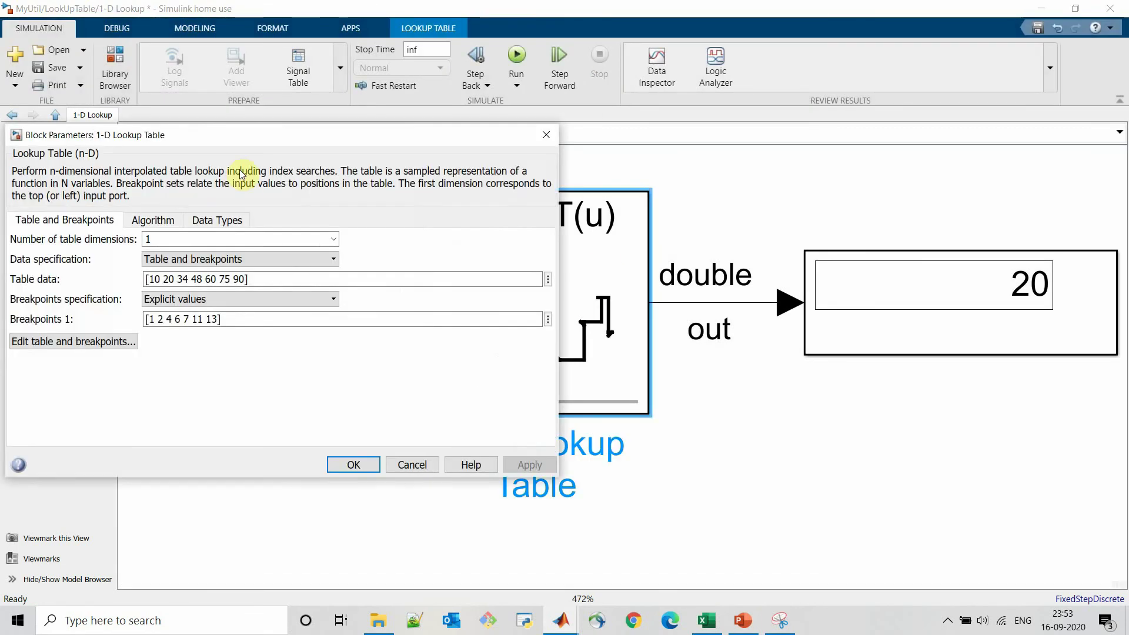
click(154, 221)
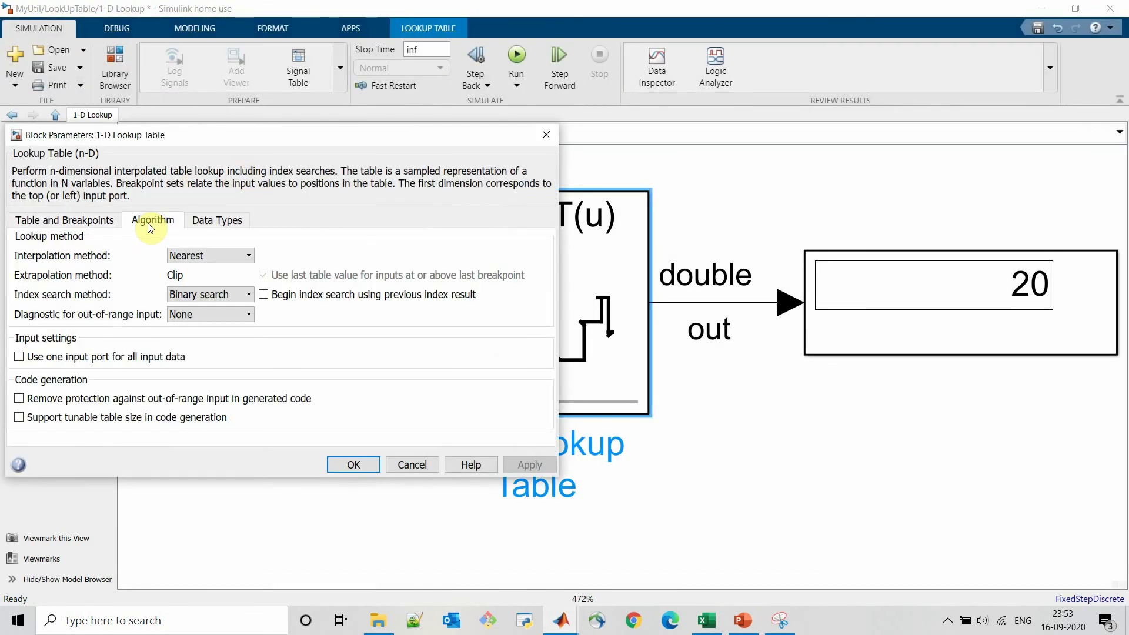
click(221, 251)
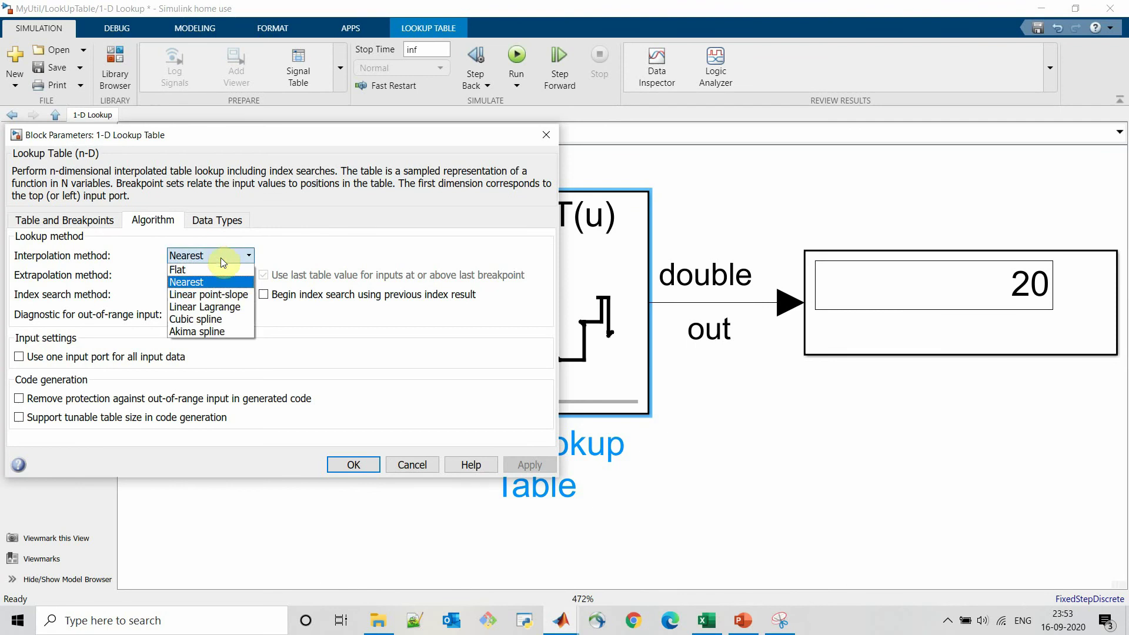
click(225, 295)
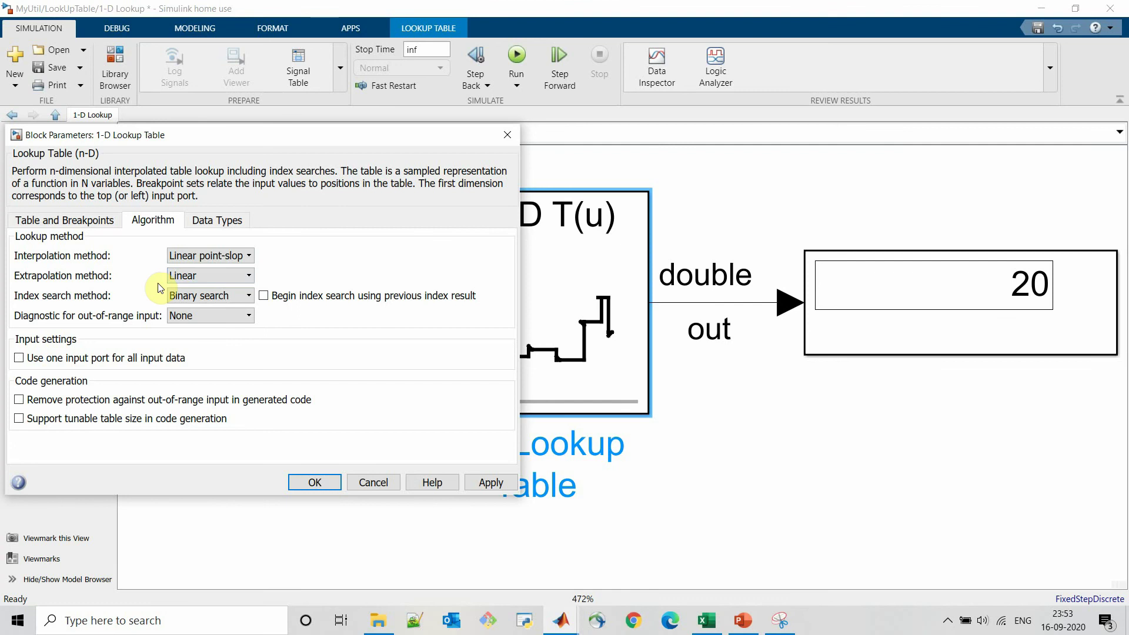
click(225, 222)
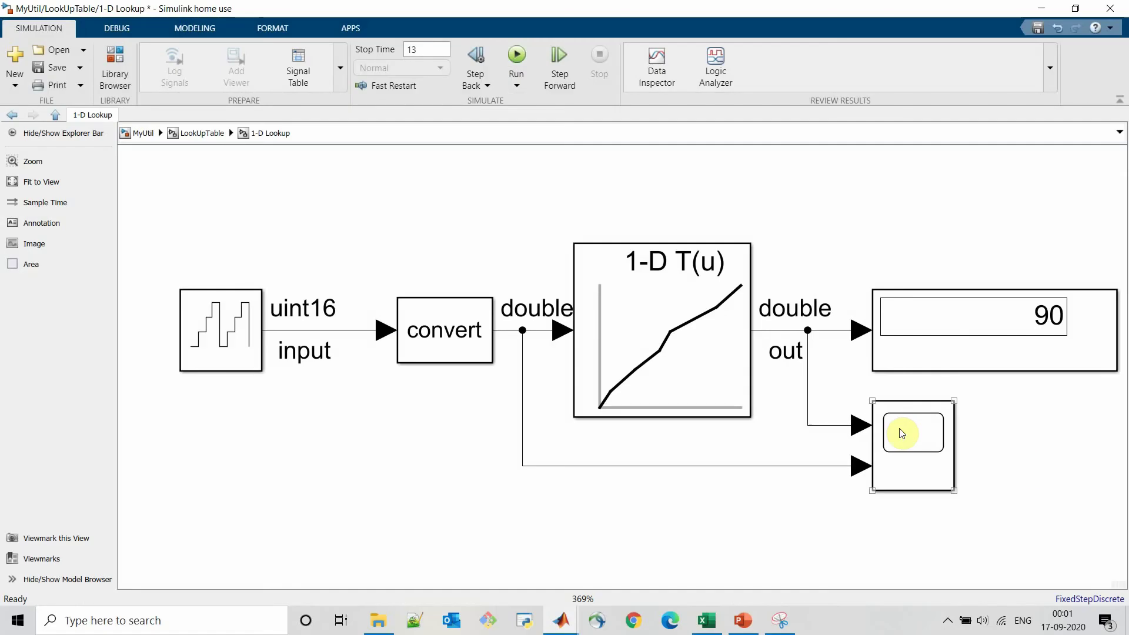
Open the Scope to plot the 1-D lookup table's input and output curves.
click(918, 431)
double_click(918, 432)
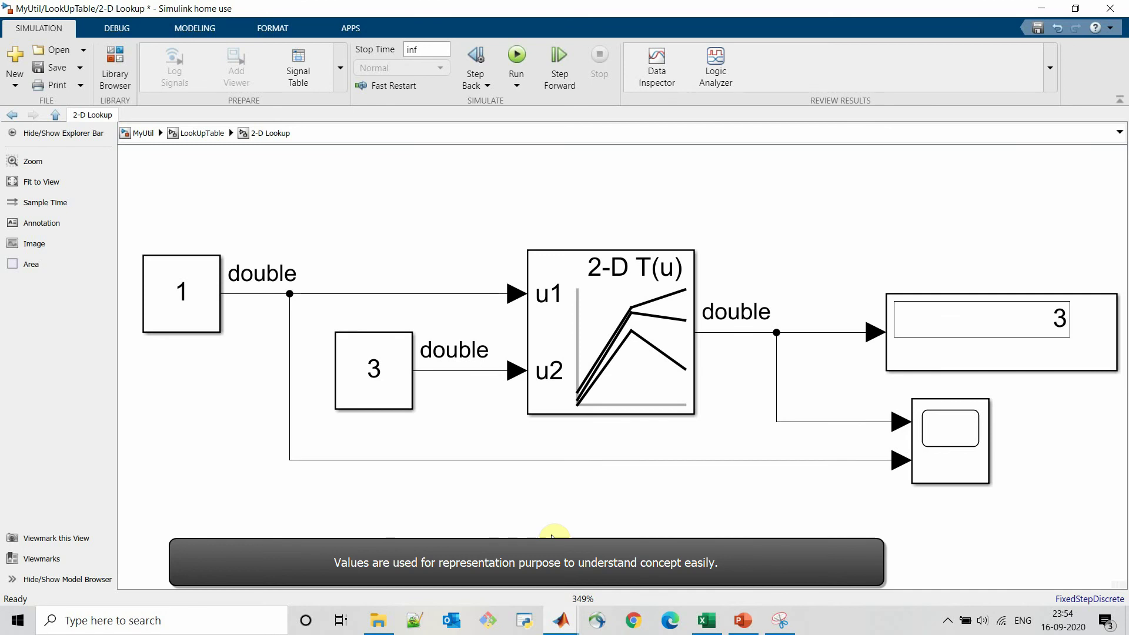
Open the 2-D Lookup Table's editor showing its 3×3 data over breakpoints 1–3 and 4–6.
click(624, 334)
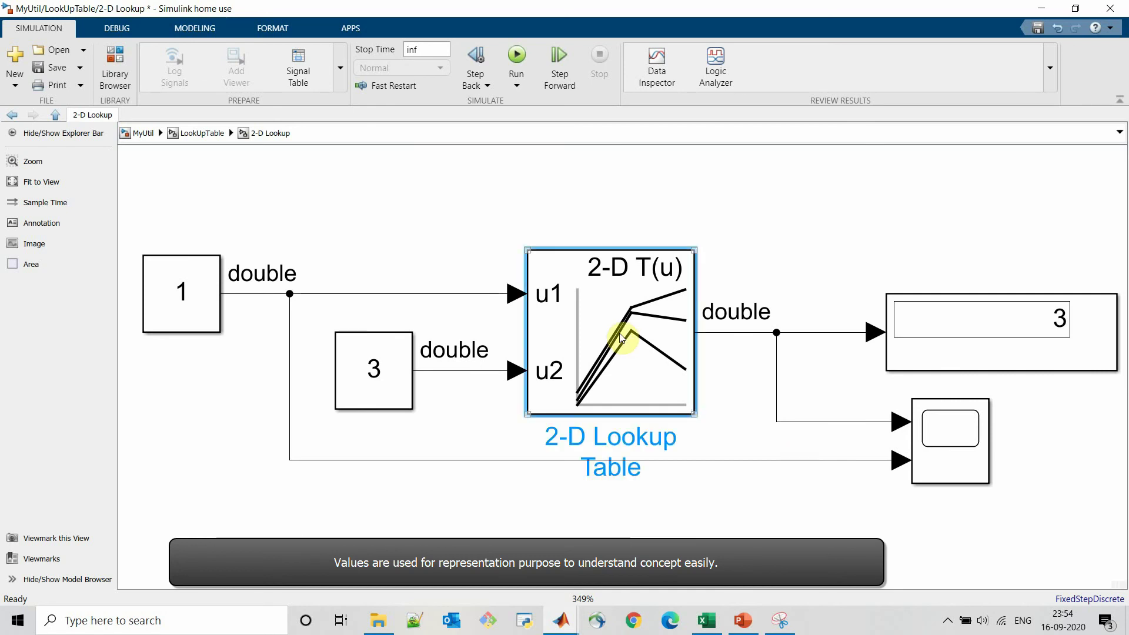
double_click(623, 338)
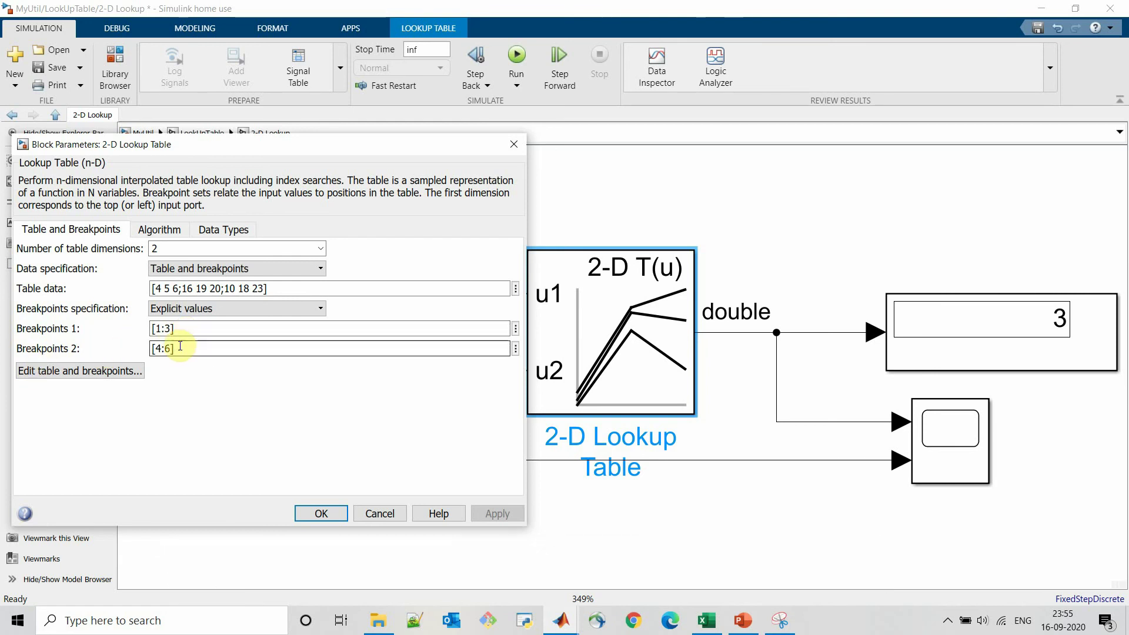
click(160, 330)
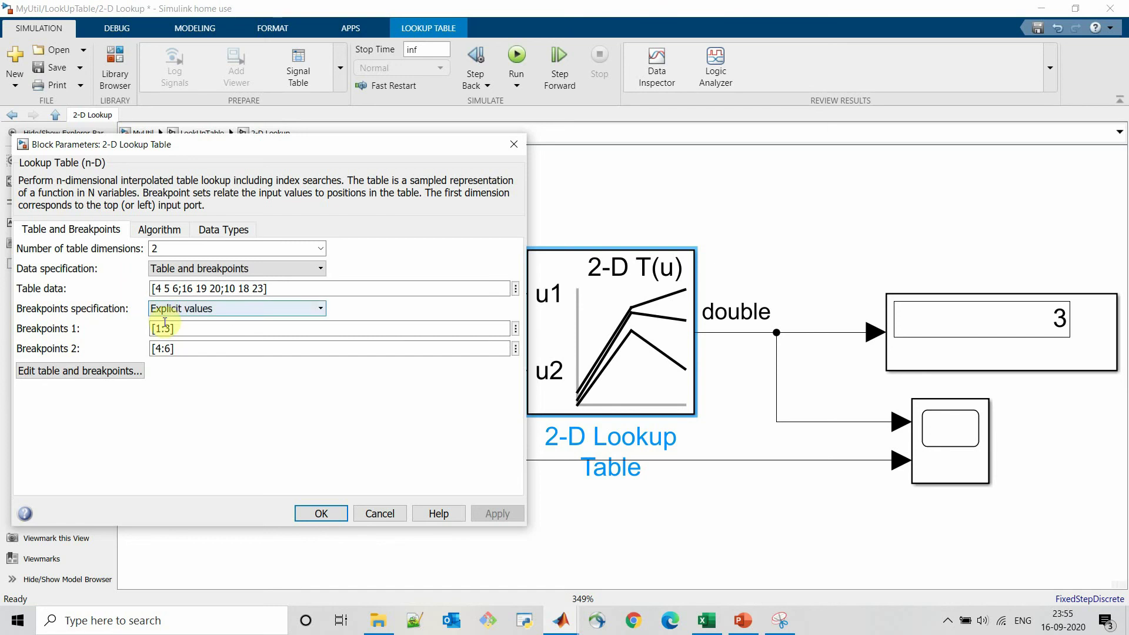
click(93, 371)
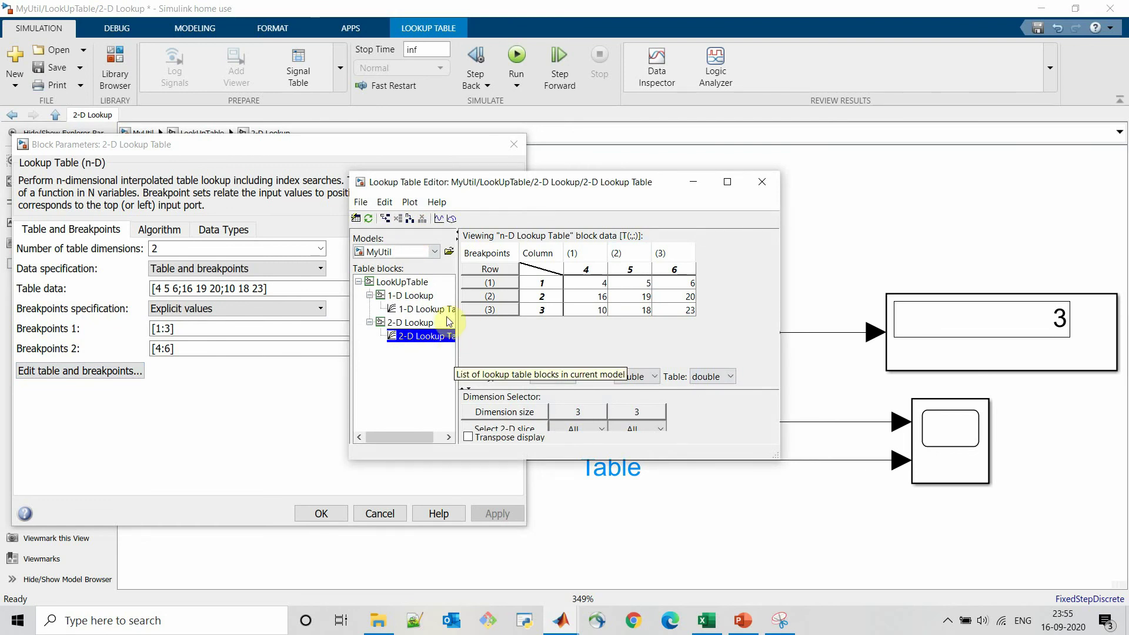
click(455, 220)
click(552, 333)
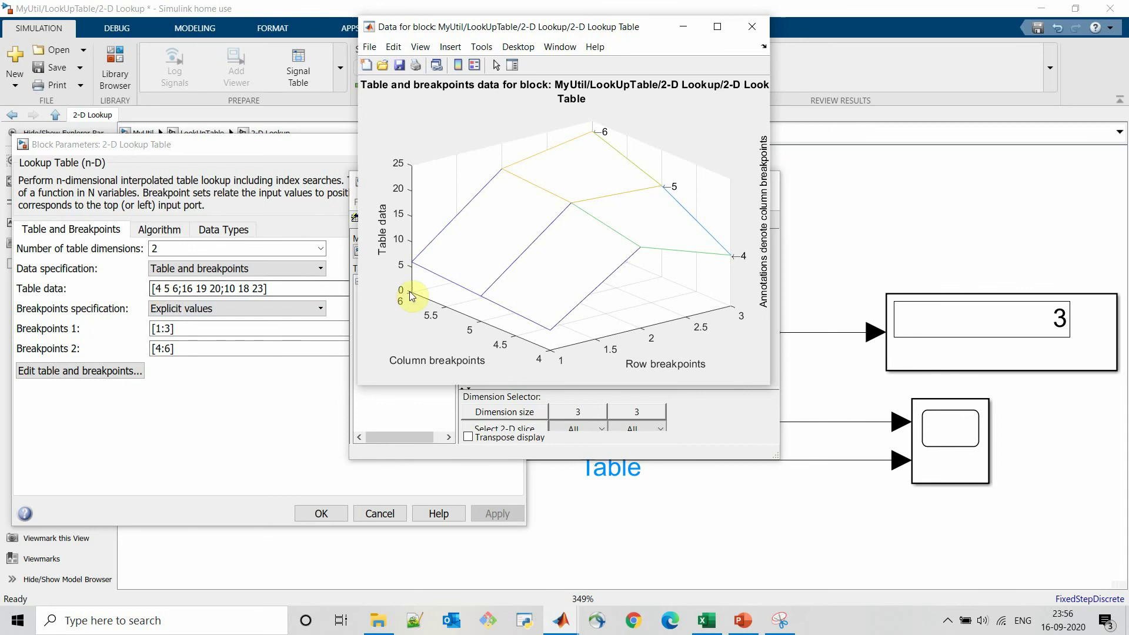
mouse_move(484, 303)
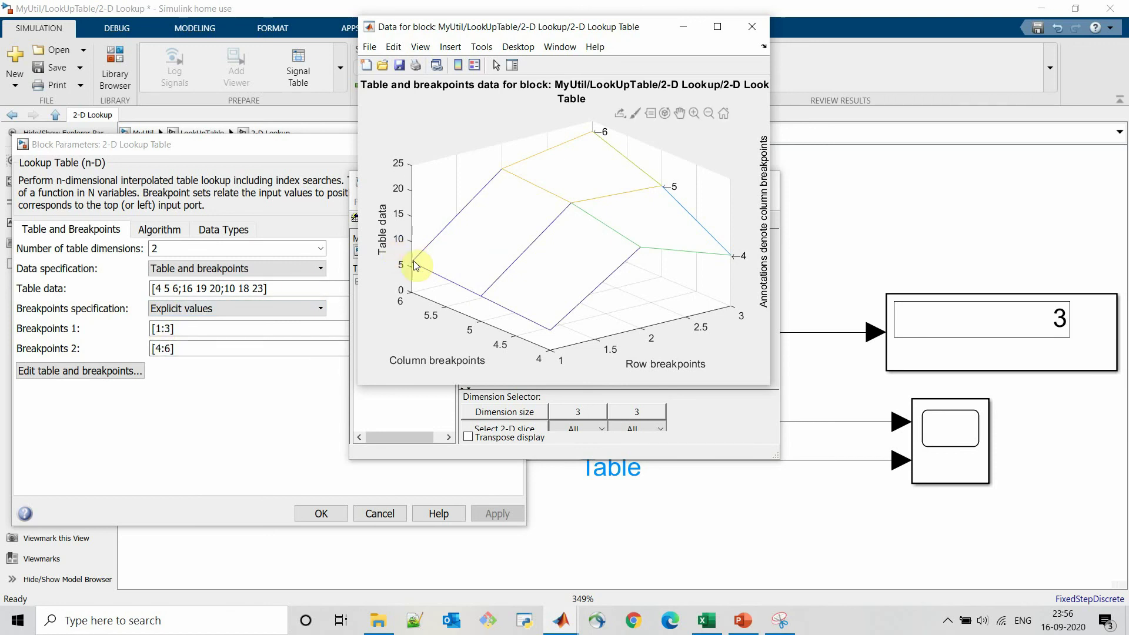
mouse_move(415, 266)
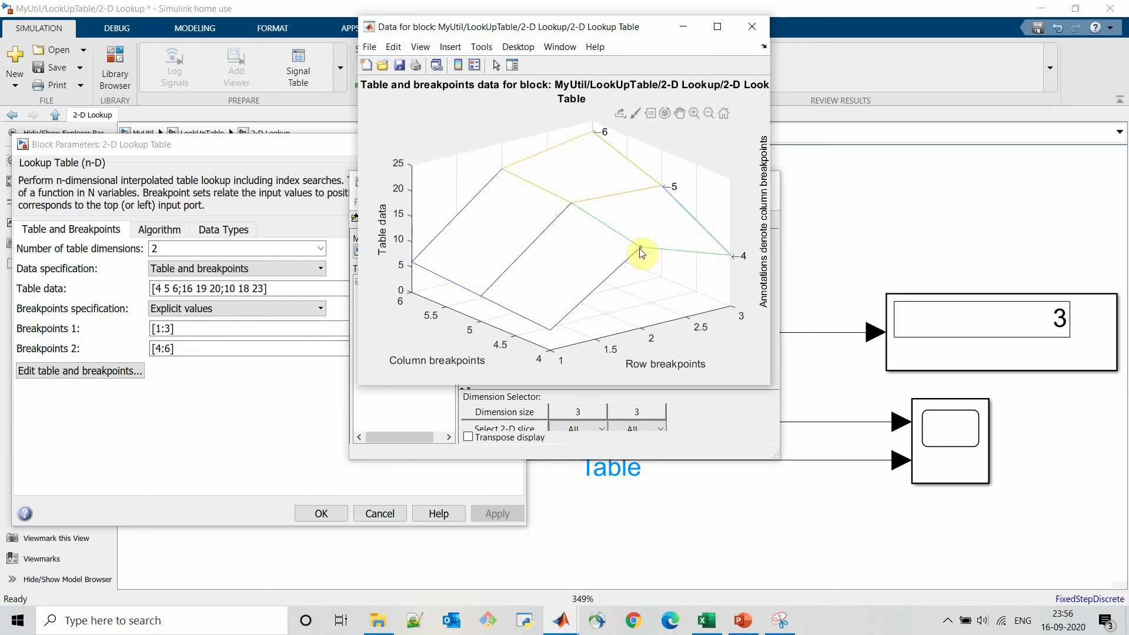
mouse_move(640, 250)
mouse_move(502, 167)
click(754, 30)
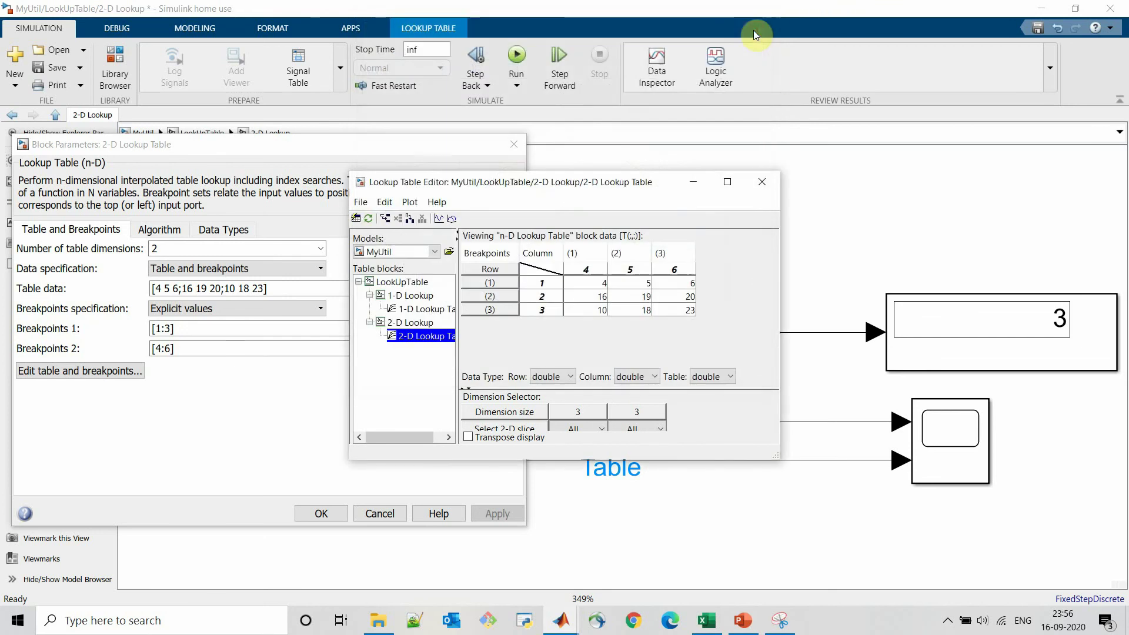
Close the table editor and parameters dialog without changes, and start the simulation.
click(764, 179)
click(380, 513)
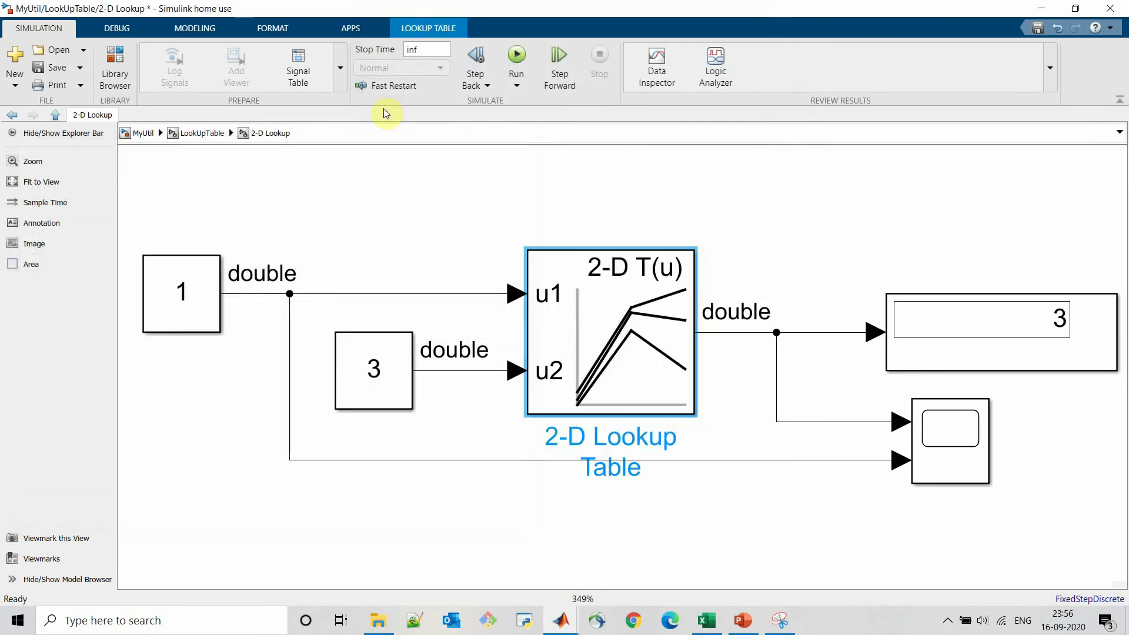
click(517, 55)
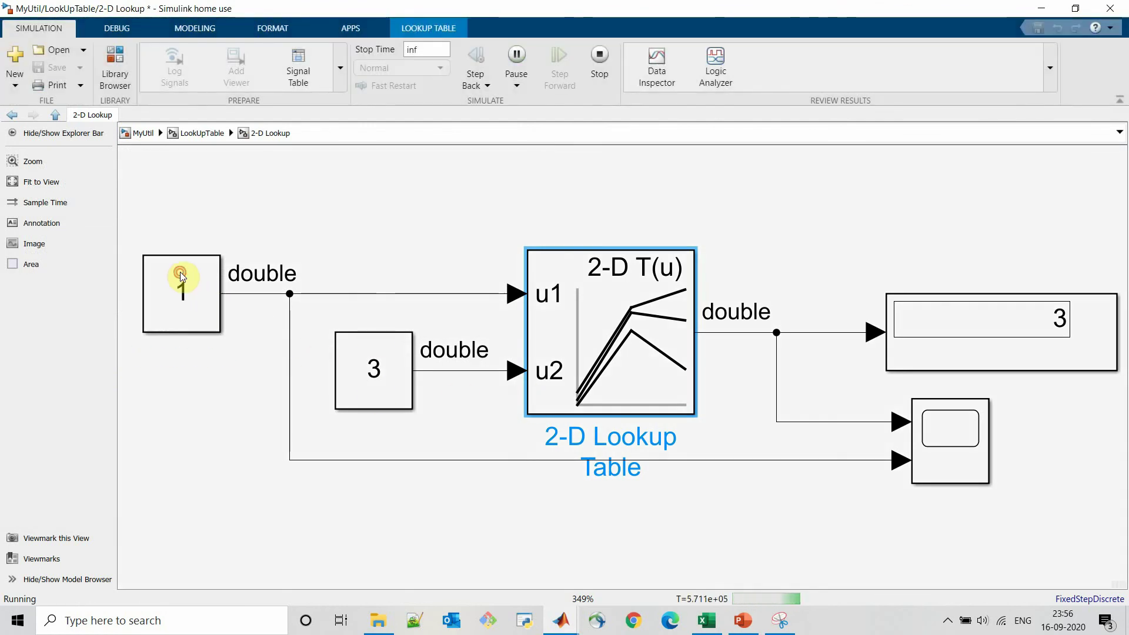
Change the first Constant input to 2, then to 3, while the model runs.
double_click(180, 271)
text(2)
key(Return)
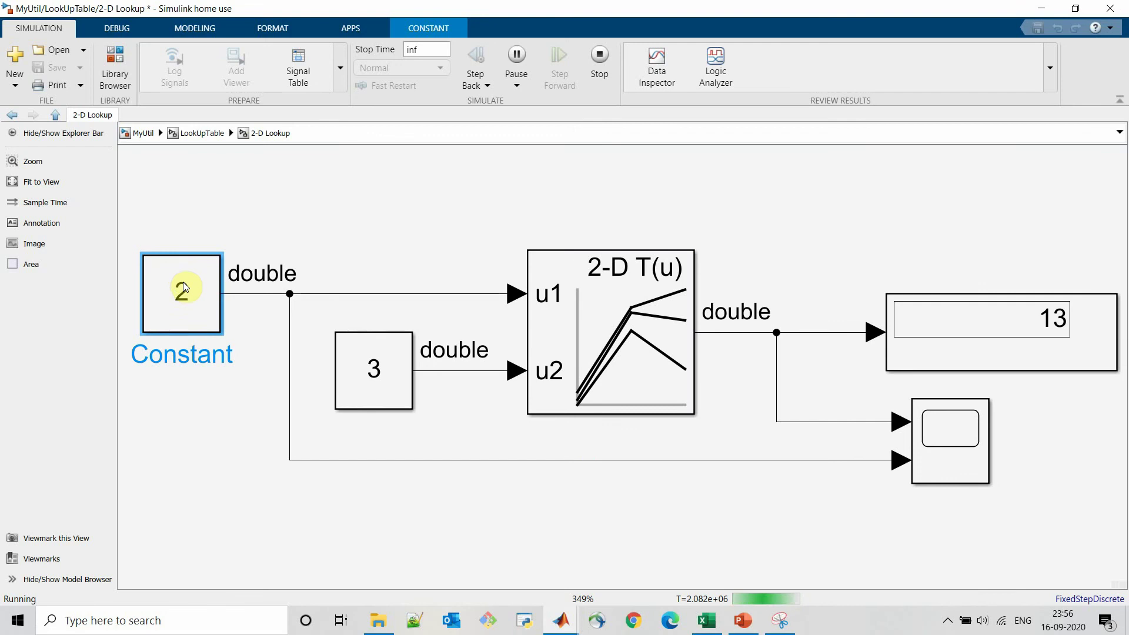
double_click(185, 287)
text(3)
key(Return)
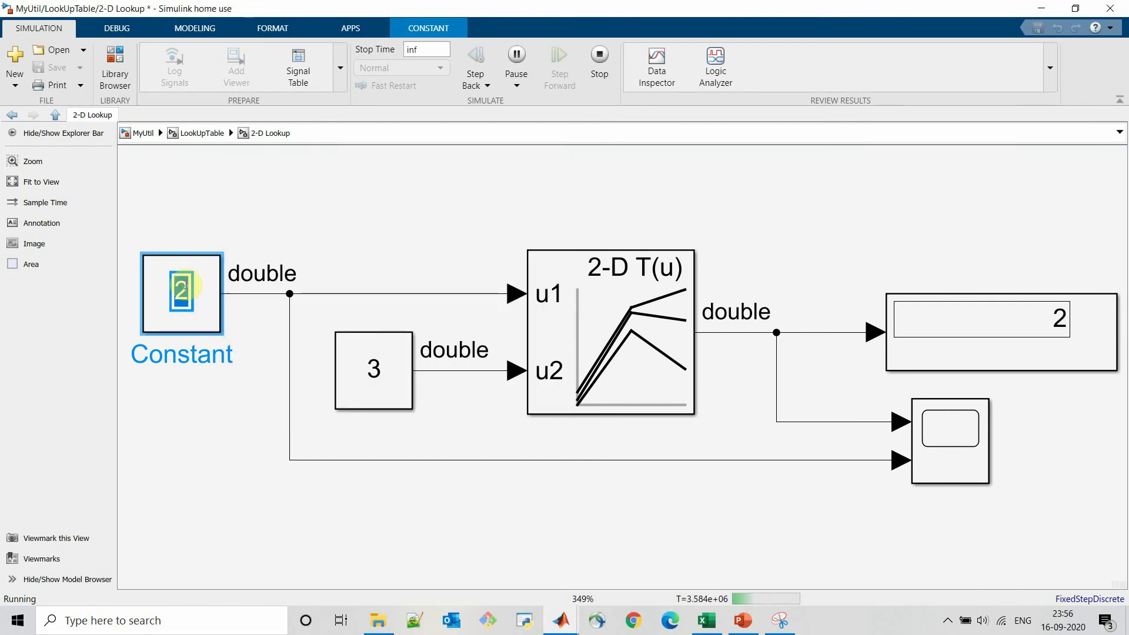
key(BackSpace)
text(3)
click(190, 341)
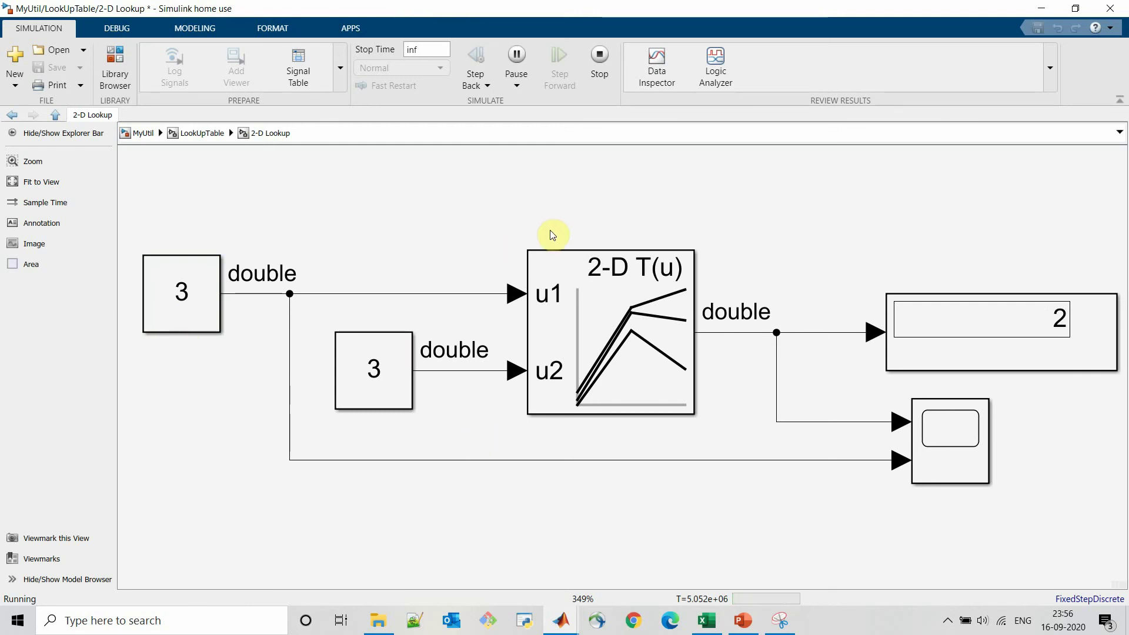
Open the 2-D Lookup Table's parameters and view its inherited data type settings.
click(637, 327)
key(Return)
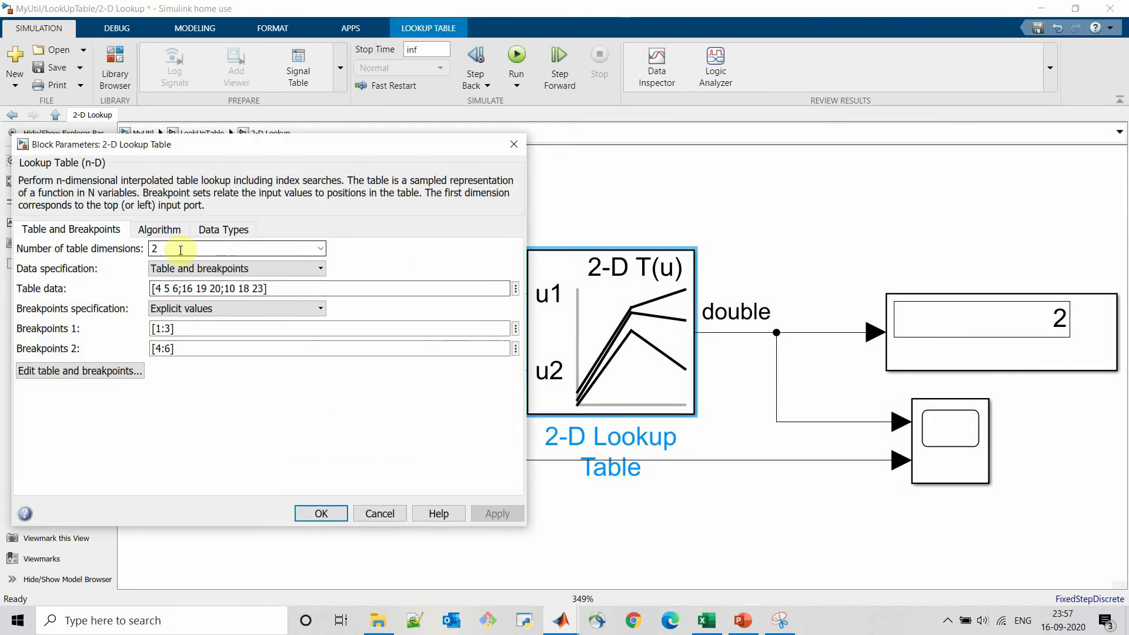
click(161, 230)
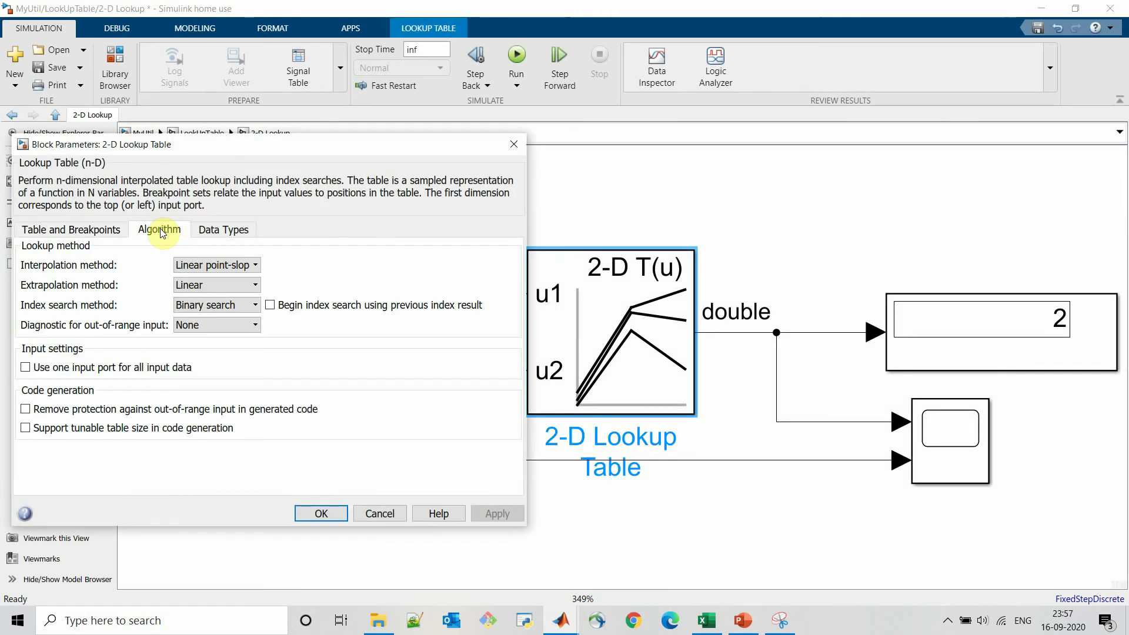
click(228, 231)
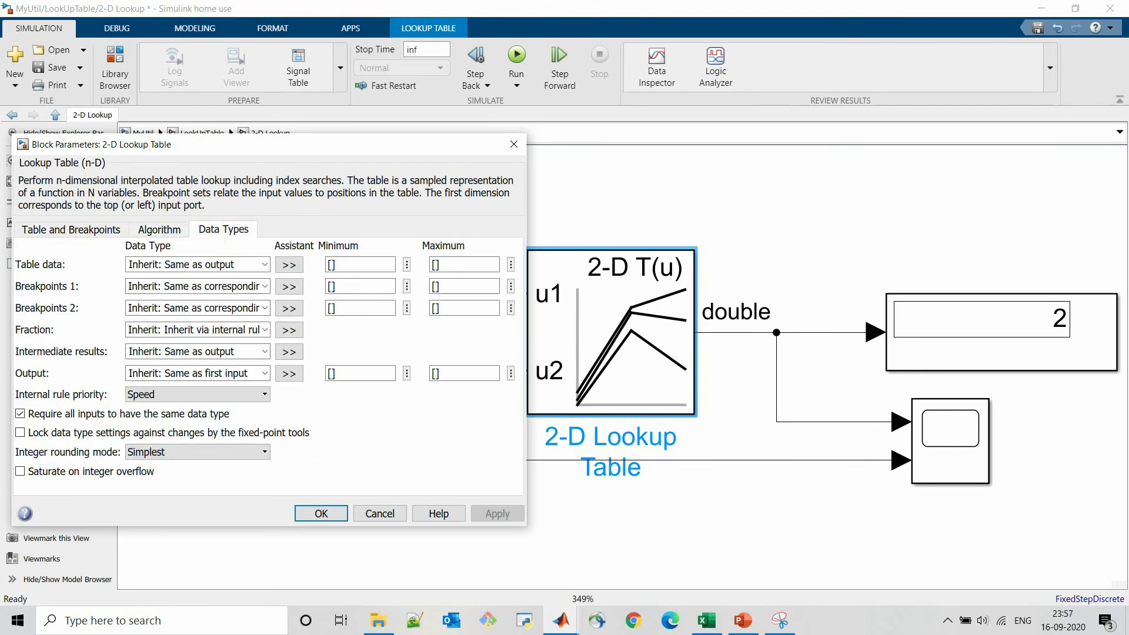